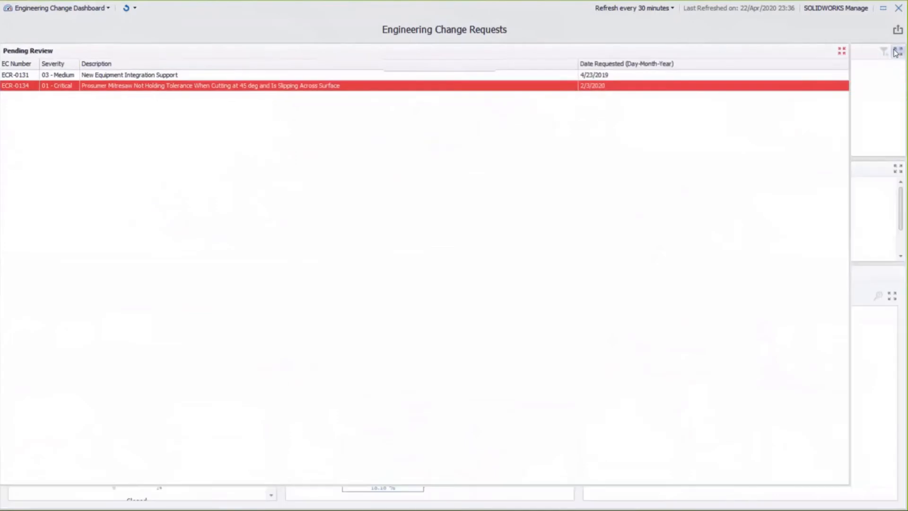
Open a print preview of the Engineering Change Requests dashboard, review the whole page and close the preview.
right_click(371, 108)
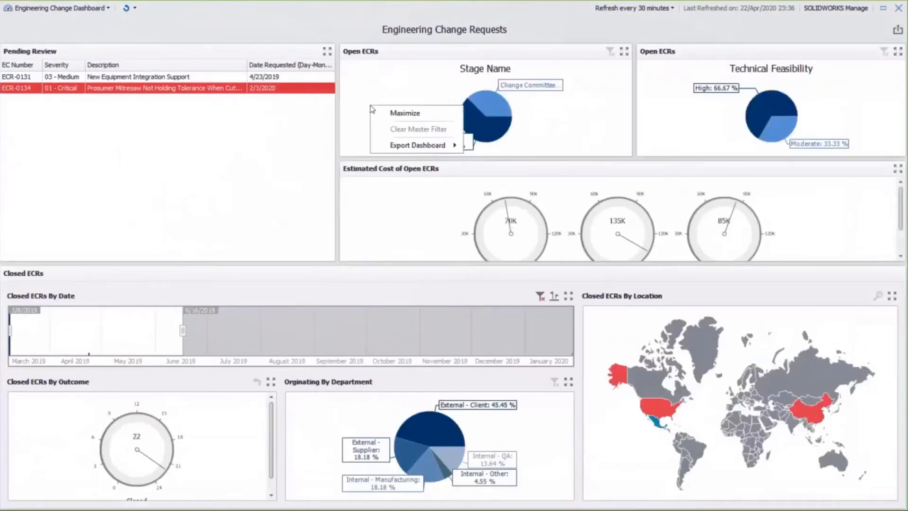
mouse_move(406, 144)
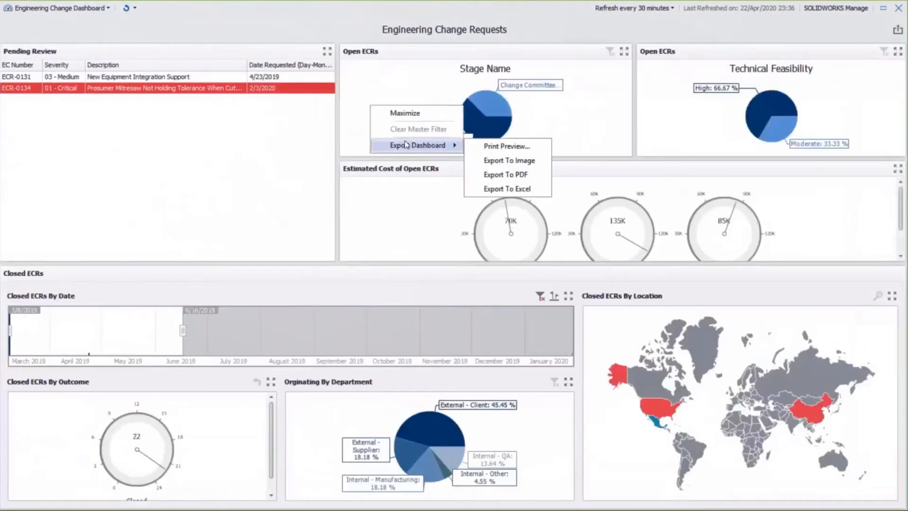
click(497, 148)
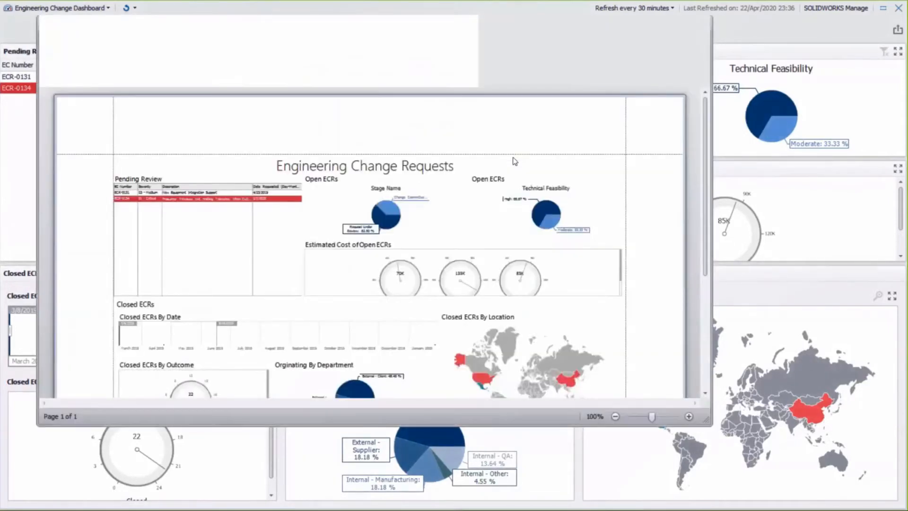
scroll(635, 227, down, 3)
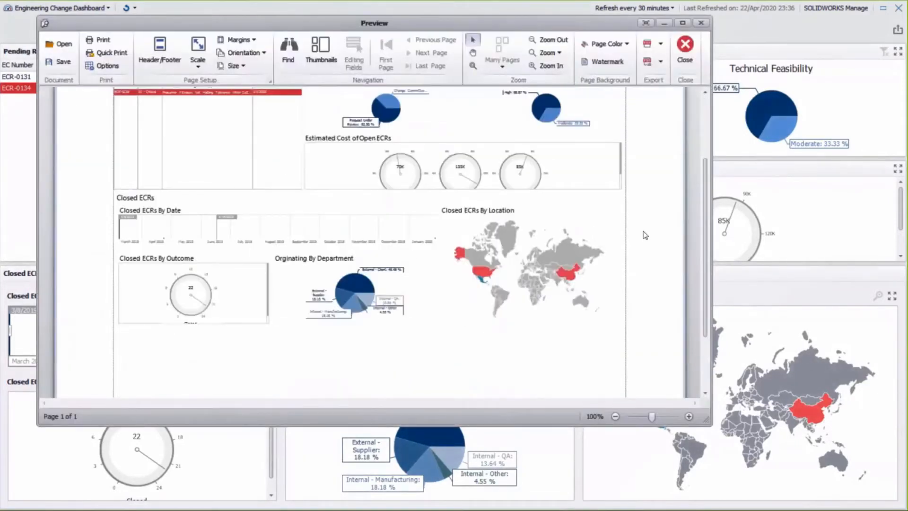
click(685, 47)
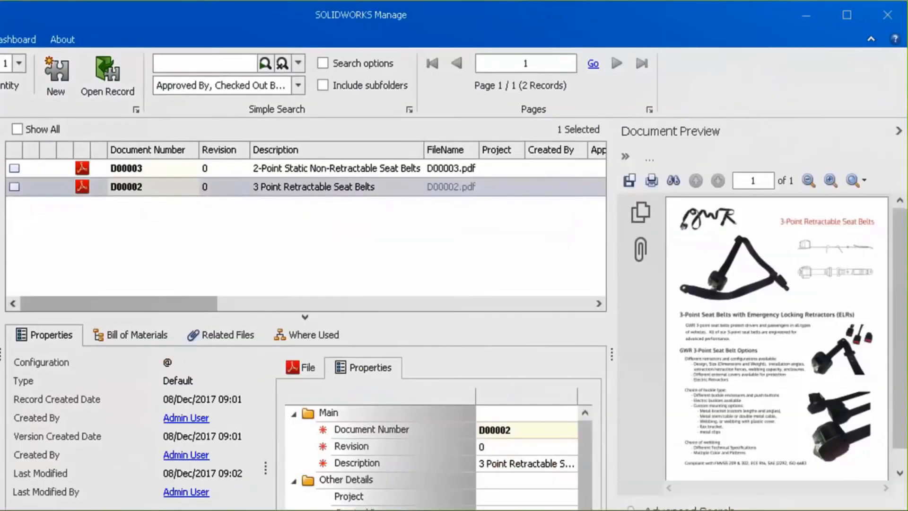
Select document D00003, the 2-Point Static Non-Retractable Seat Belts.
click(153, 169)
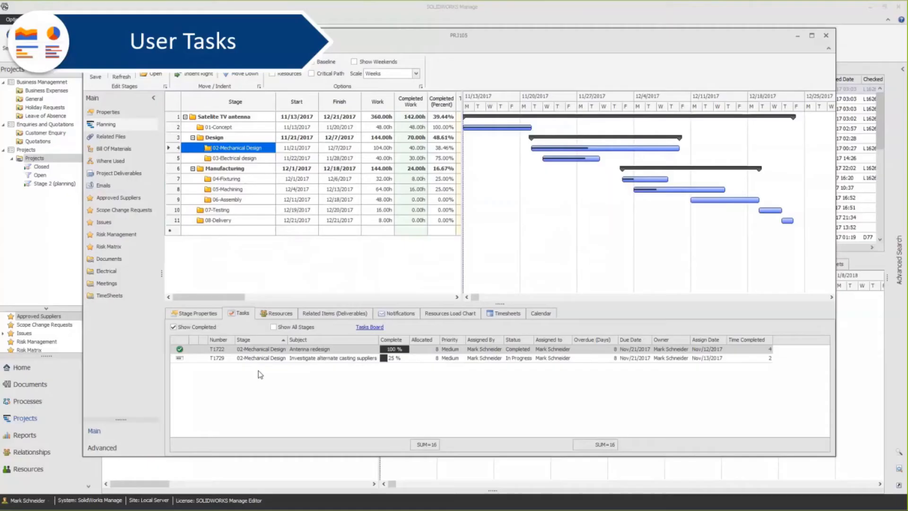
Create a task with the subject "Simulation" for the 02-Mechanical Design stage of project PRJ105.
right_click(258, 371)
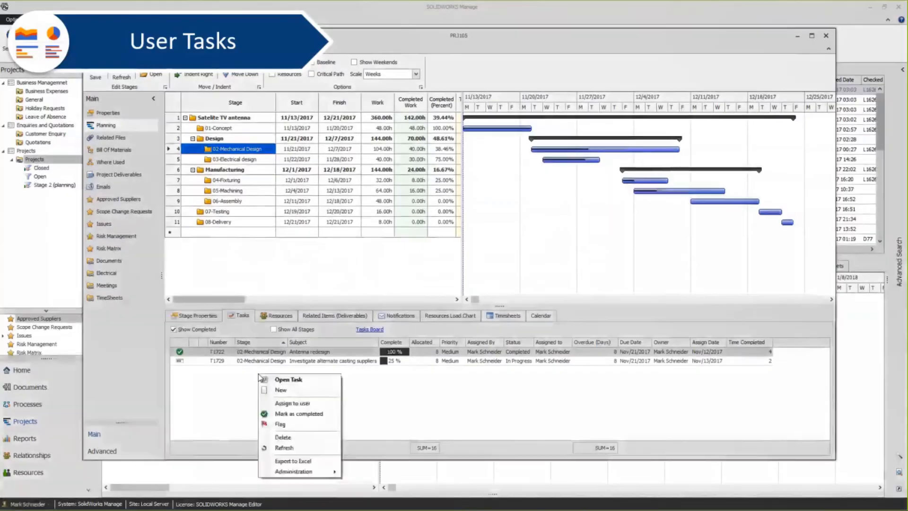
click(280, 390)
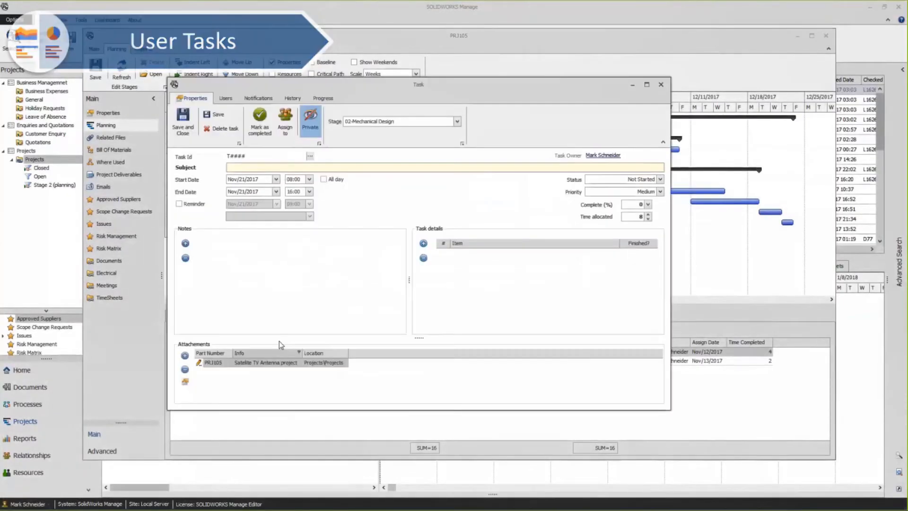
text(Summlation)
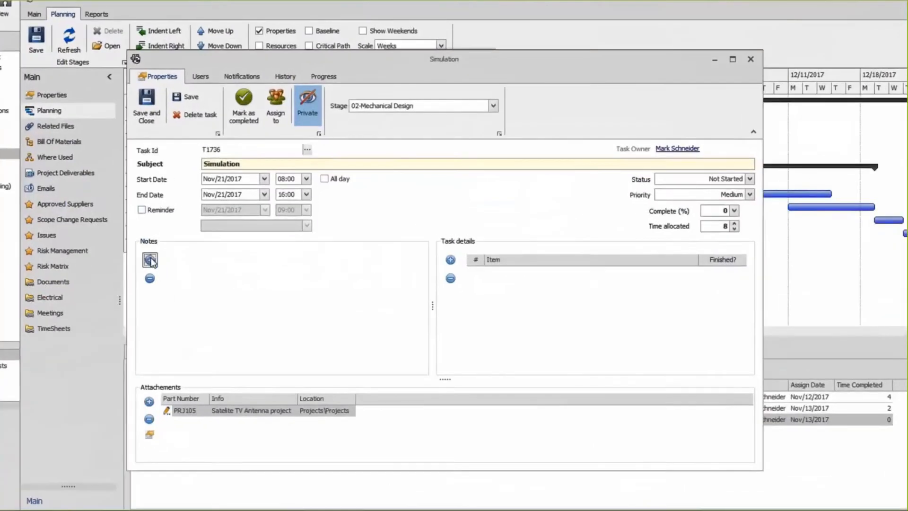
Add the note "Run Simulation to ensure integrity of casting" to the task and set its allocated time to 16.
click(184, 244)
text(Run Simulation )
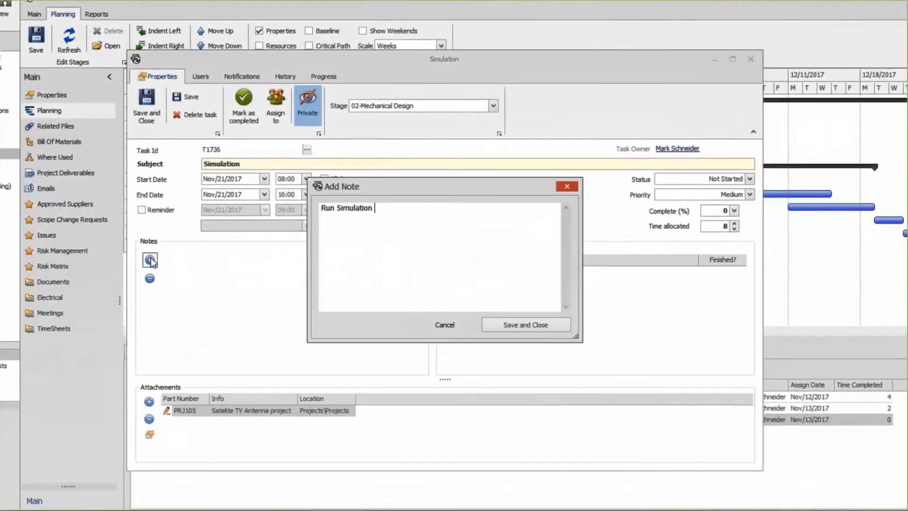
text(to ensure integrity of casting)
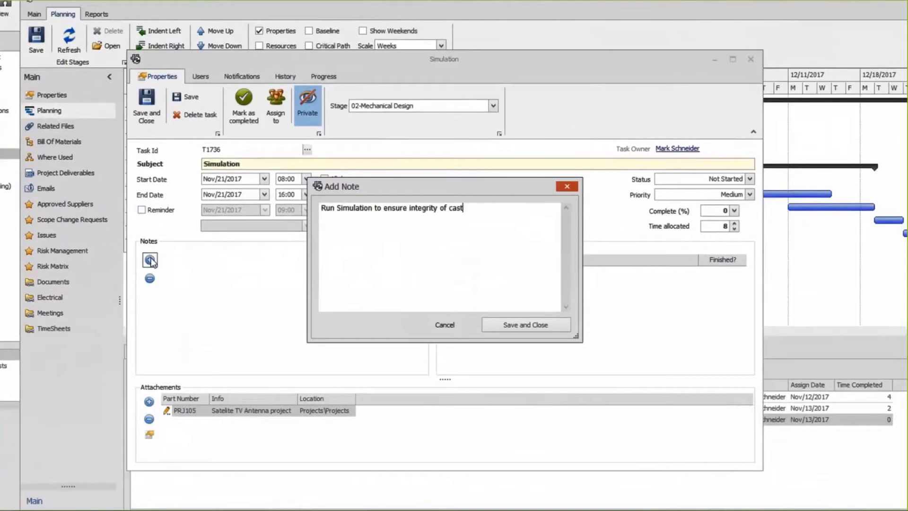
click(512, 326)
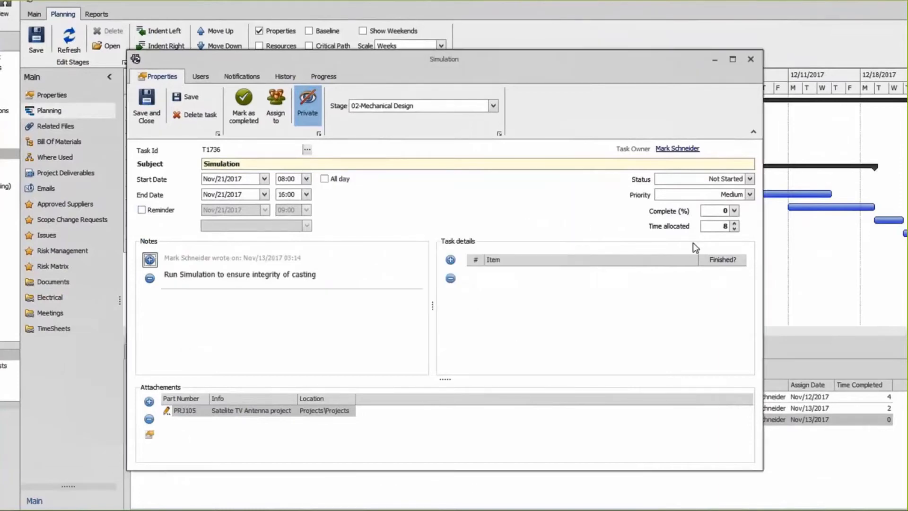
click(709, 227)
text(16)
Attach document D2-5024, Simulation procedure for pin joints, from the Procedures folder to the task.
click(149, 401)
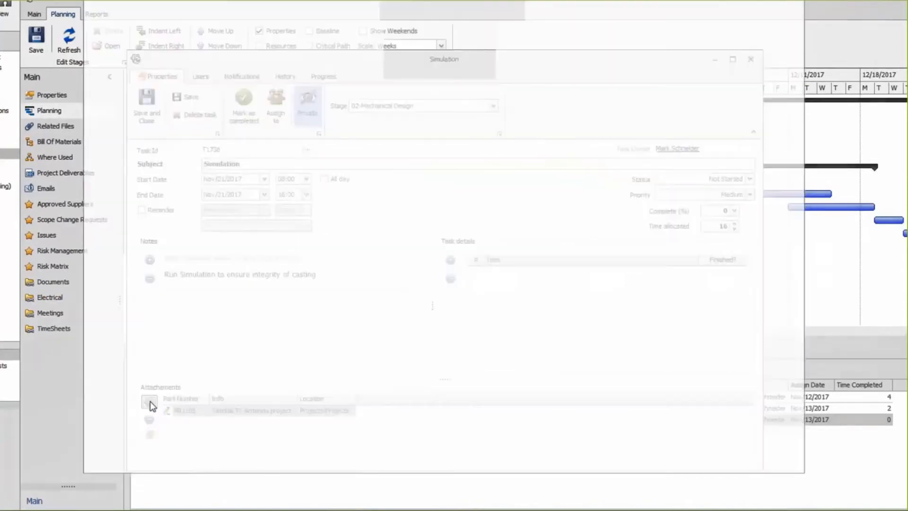
click(141, 165)
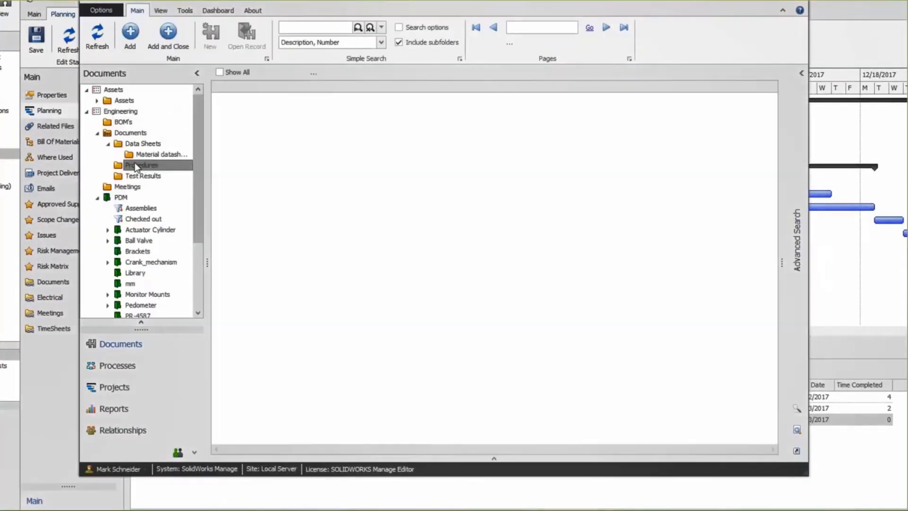
click(376, 98)
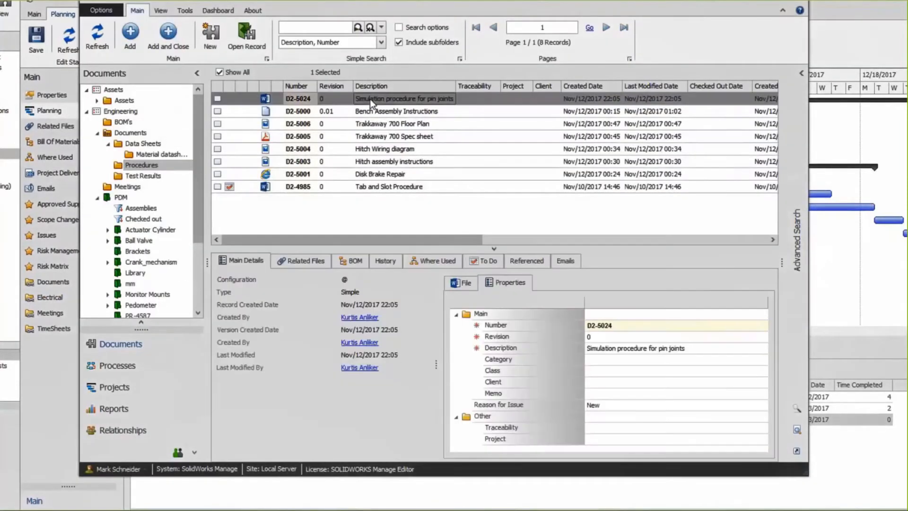
Search the Trakkaway PDM folder for "tv" and attach TV Antenna.SLDASM to the task.
drag(198, 163, 188, 247)
click(142, 236)
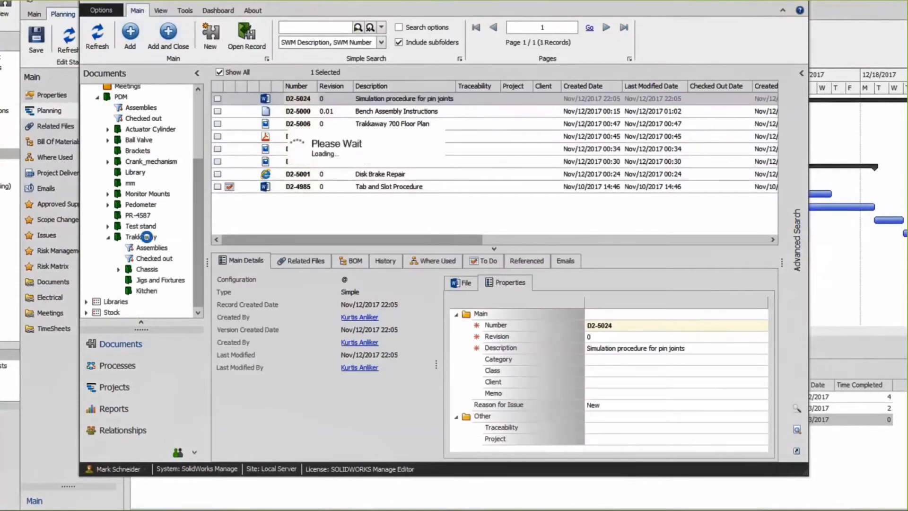
click(292, 30)
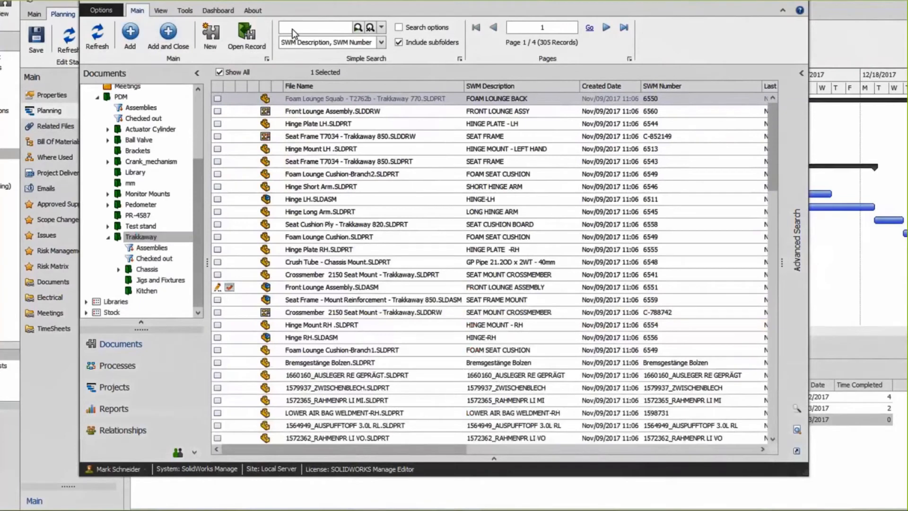
text(tv)
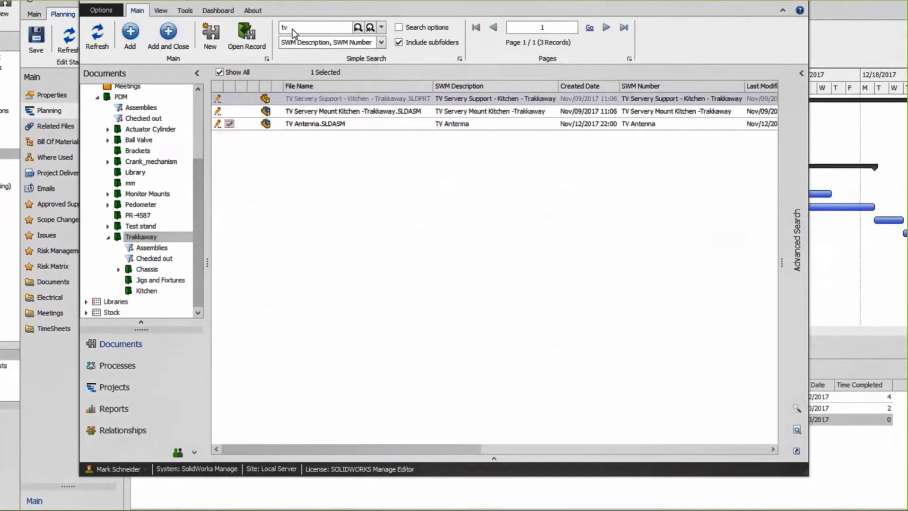
click(304, 125)
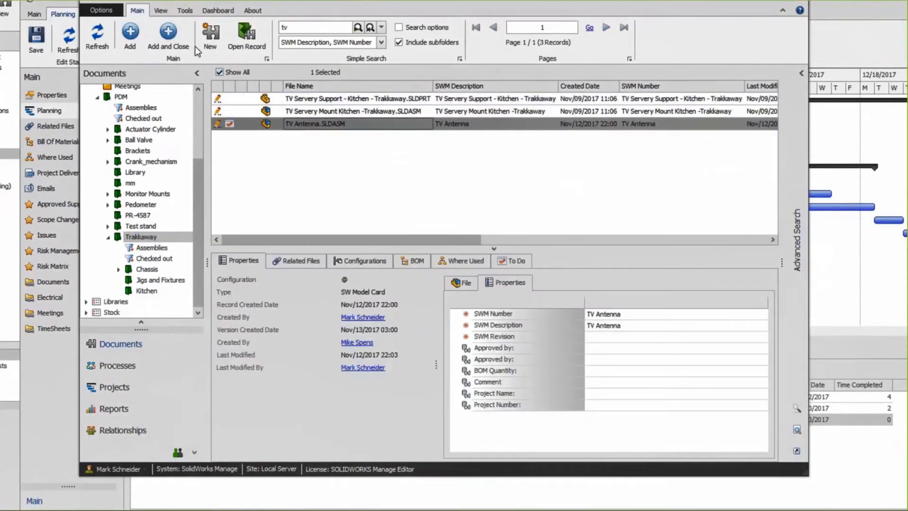
click(176, 35)
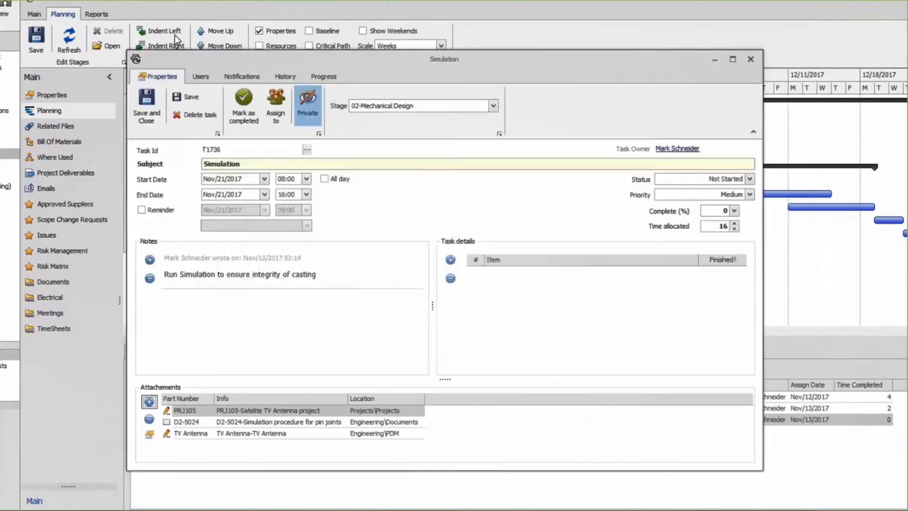
Assign the Simulation task to the Engineering department's senior engineer who has no location listed.
click(276, 111)
click(277, 203)
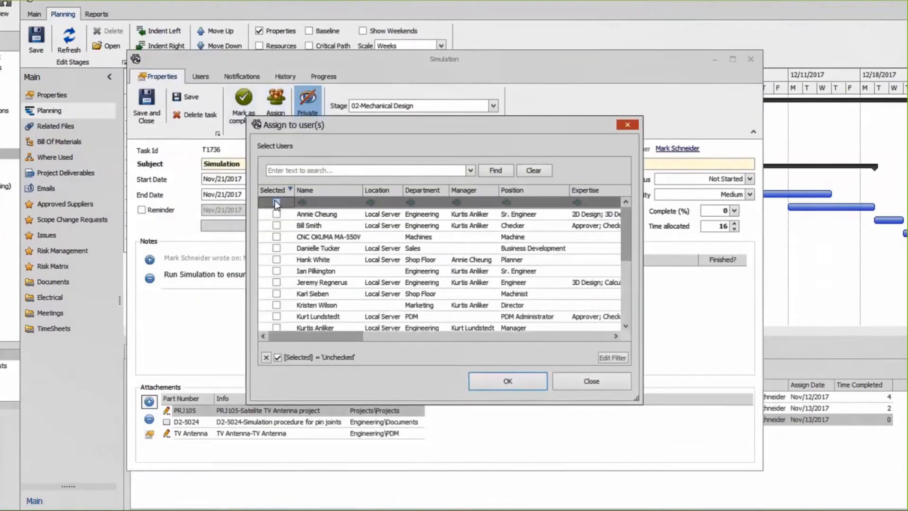
click(277, 271)
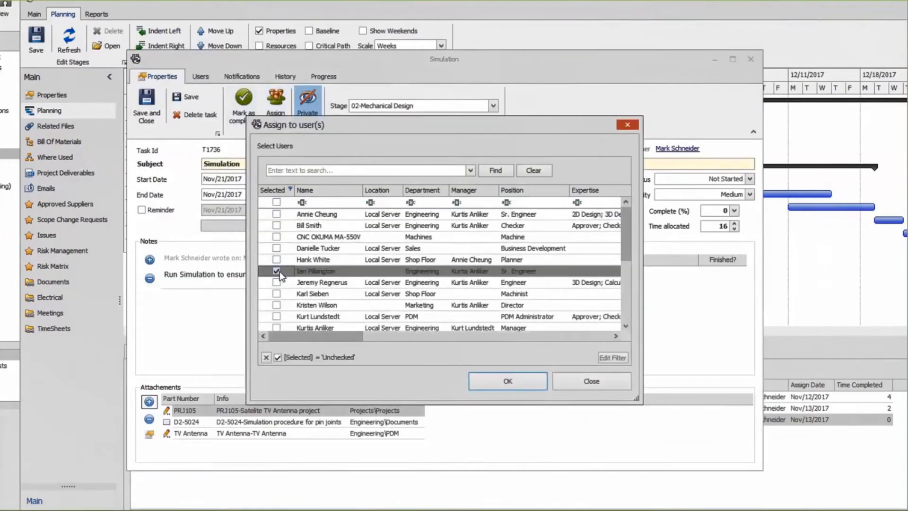
click(504, 387)
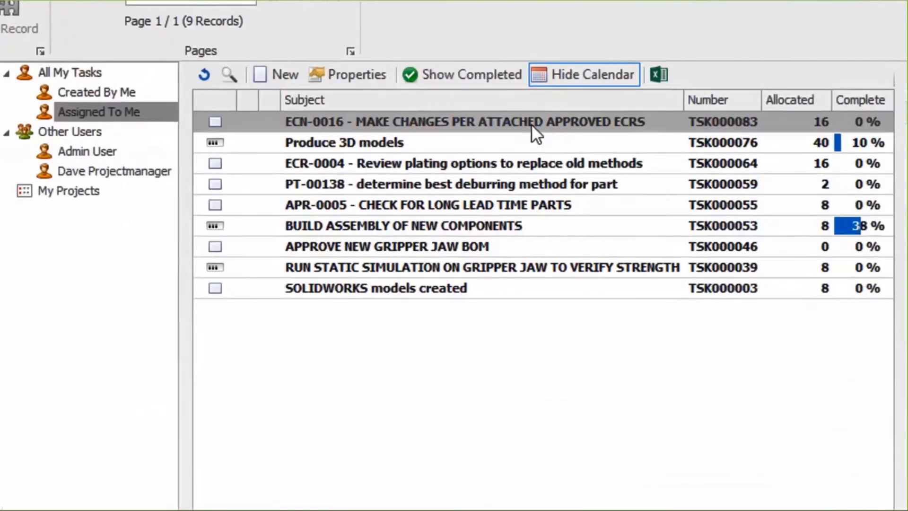
Switch to the SOLIDWORKS Manage Dashboard Viewer, load the My Tasks dashboard and maximize the window.
click(369, 94)
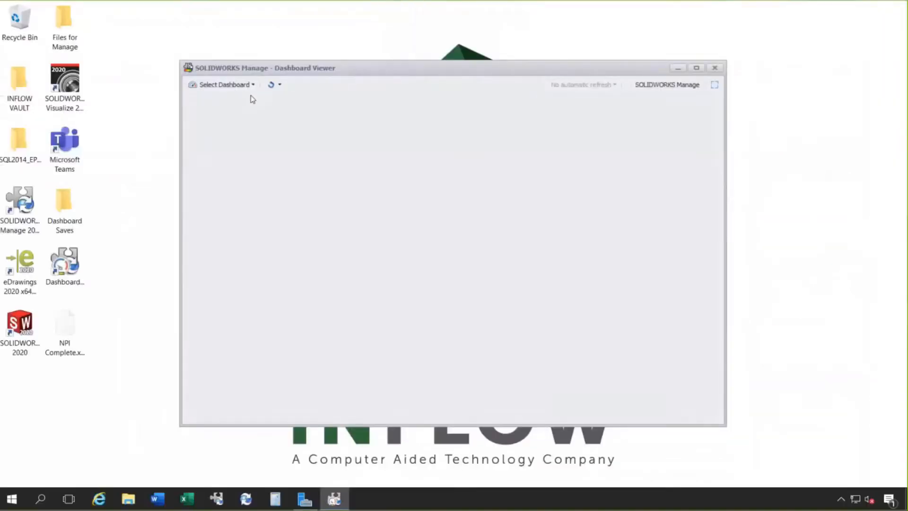
click(254, 85)
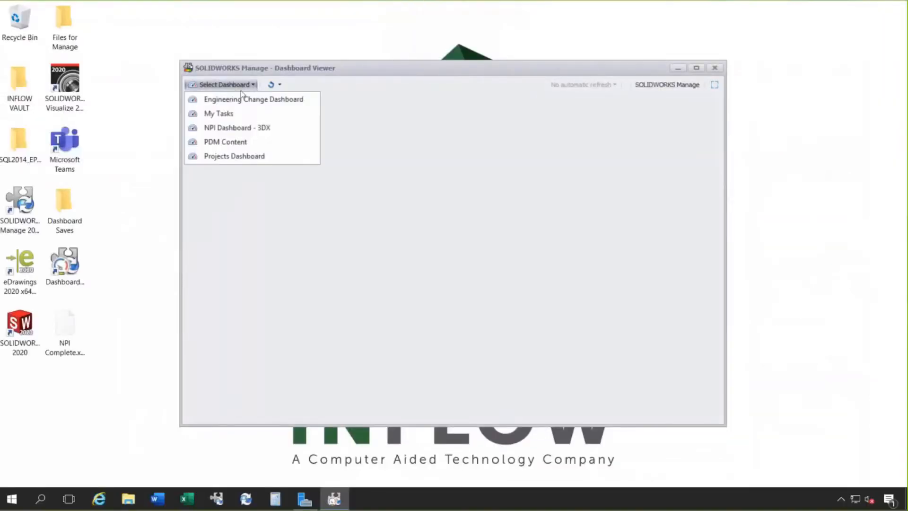
click(219, 114)
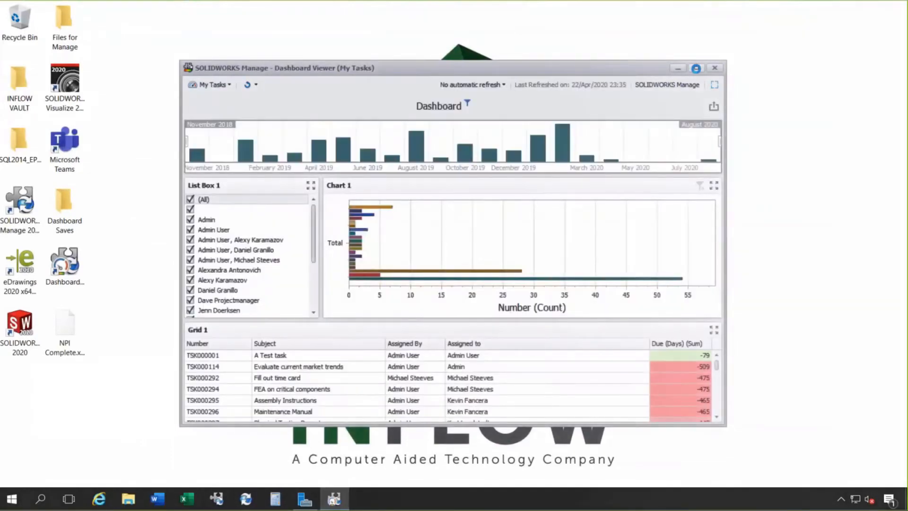
click(695, 69)
Set the My Tasks dashboard to refresh every 30 minutes and narrow List Box 1 to widen Chart 1.
click(681, 22)
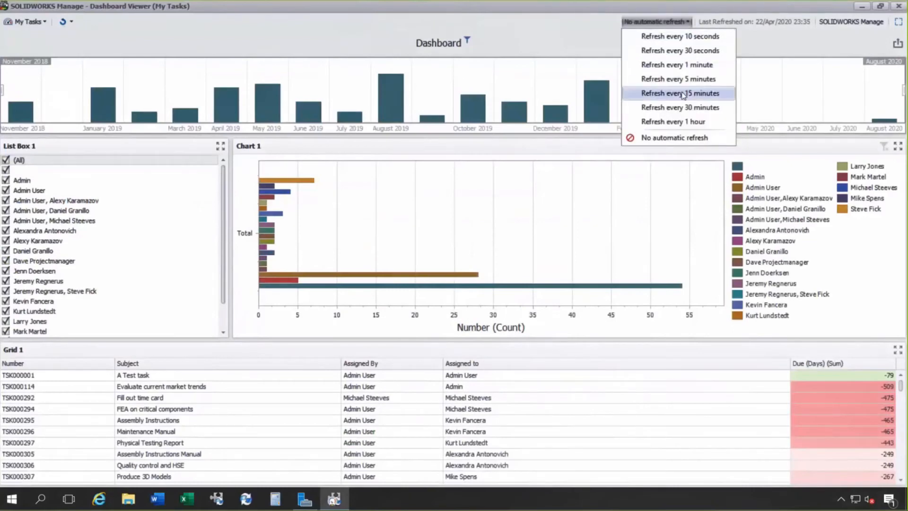
click(683, 108)
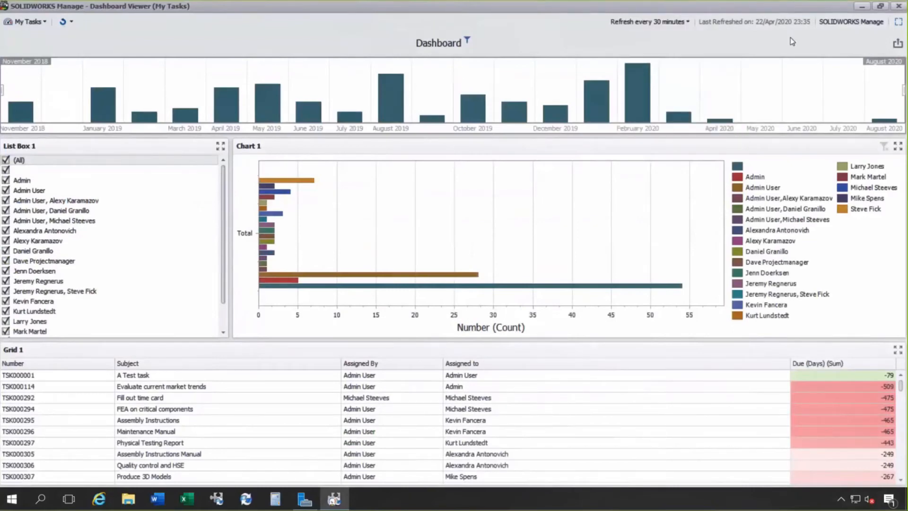
click(898, 23)
drag(230, 203, 151, 201)
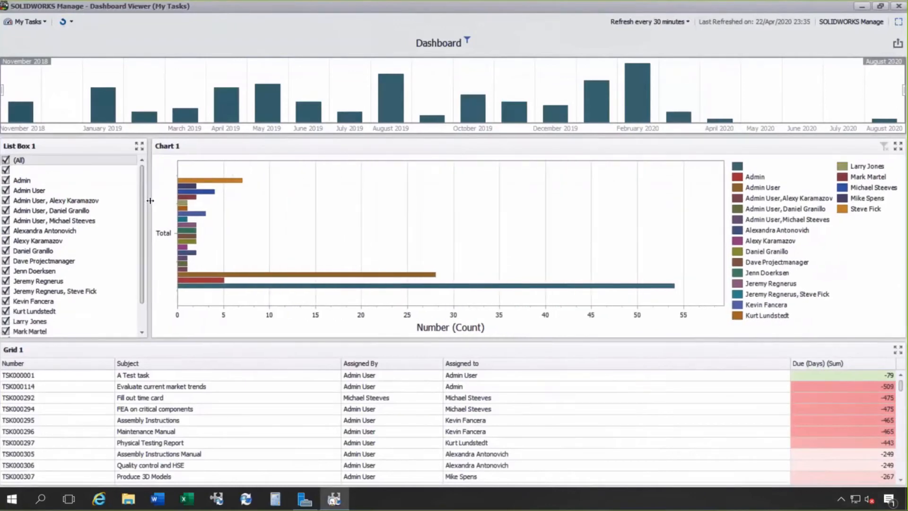
Filter the tasks to six chosen assignee entries in List Box 1, and reselect all assignees.
click(6, 160)
click(6, 200)
click(6, 220)
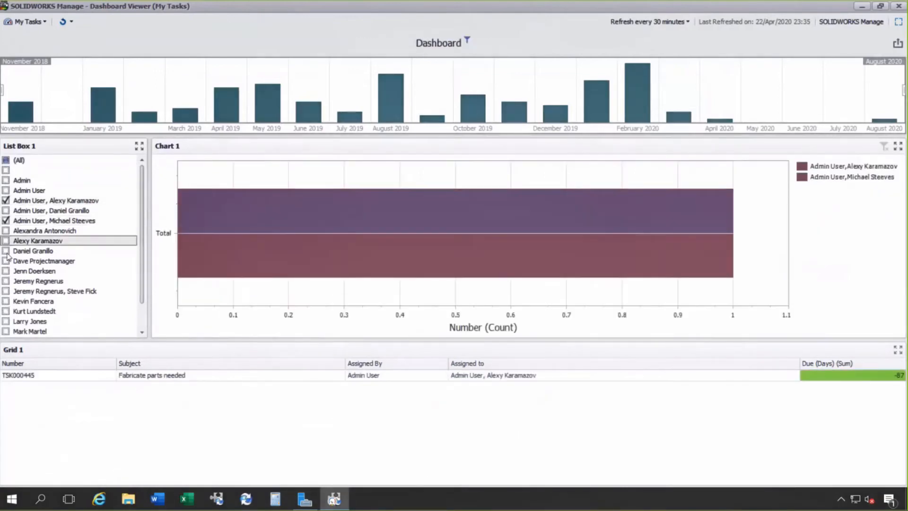
click(6, 240)
click(6, 261)
click(6, 271)
click(6, 291)
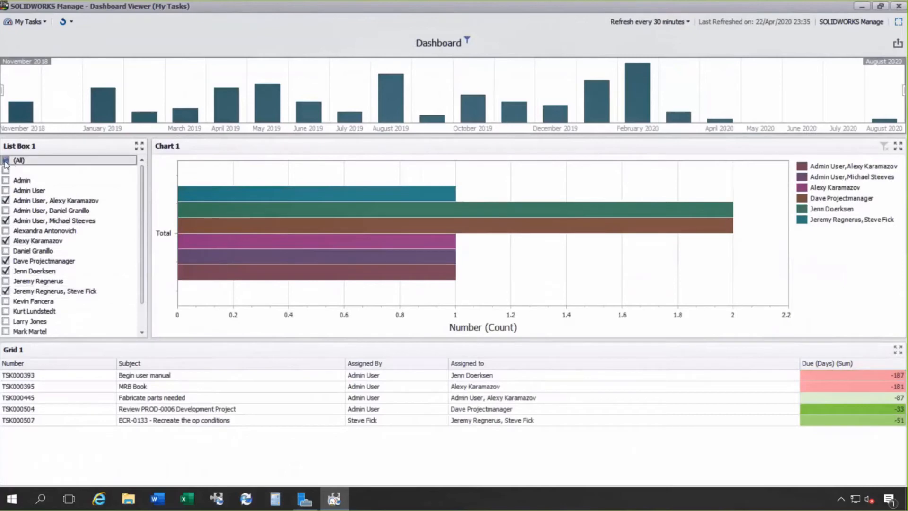
click(5, 160)
Exclude the first four assignee entries from the task filter: the blank one, Admin, Admin User and the first shared Admin User entry.
click(5, 170)
click(6, 180)
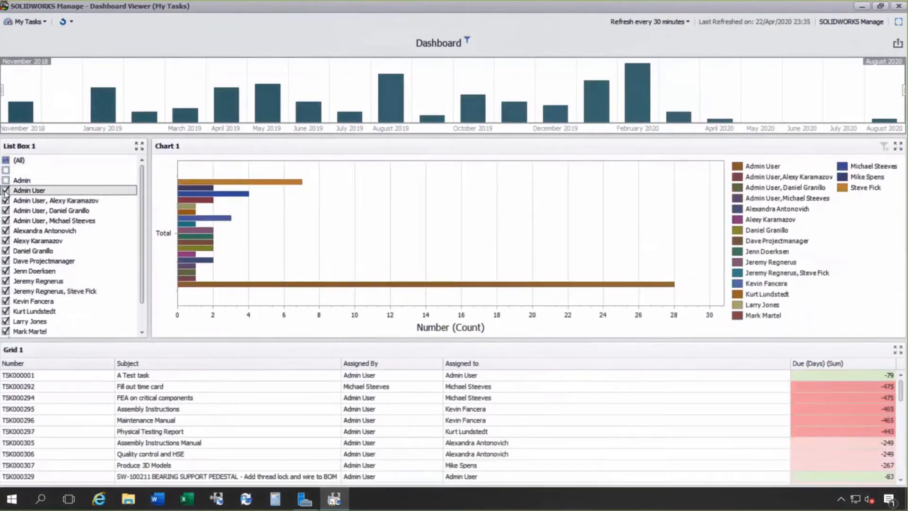
click(5, 190)
click(6, 200)
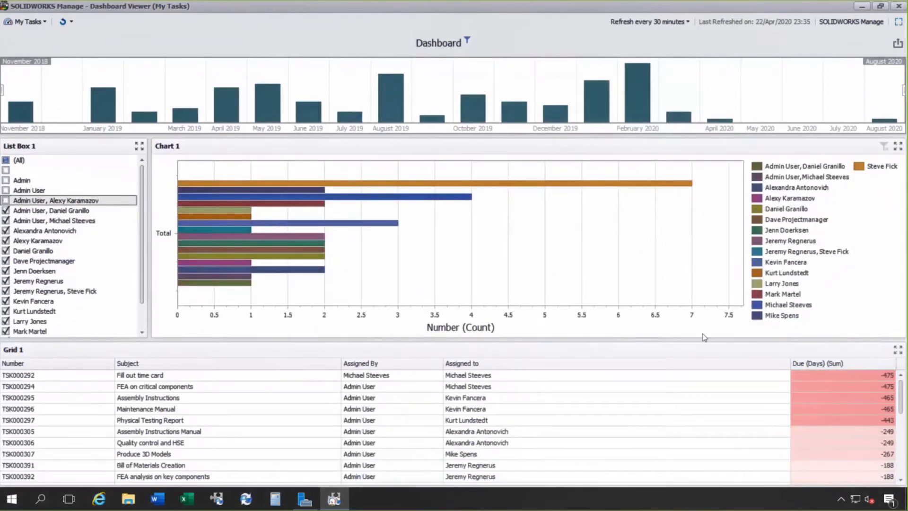
Make Grid 1 slightly taller and display the My Tasks dashboard in full screen.
mouse_move(702, 342)
mouse_down()
mouse_move(700, 290)
mouse_move(699, 325)
mouse_up()
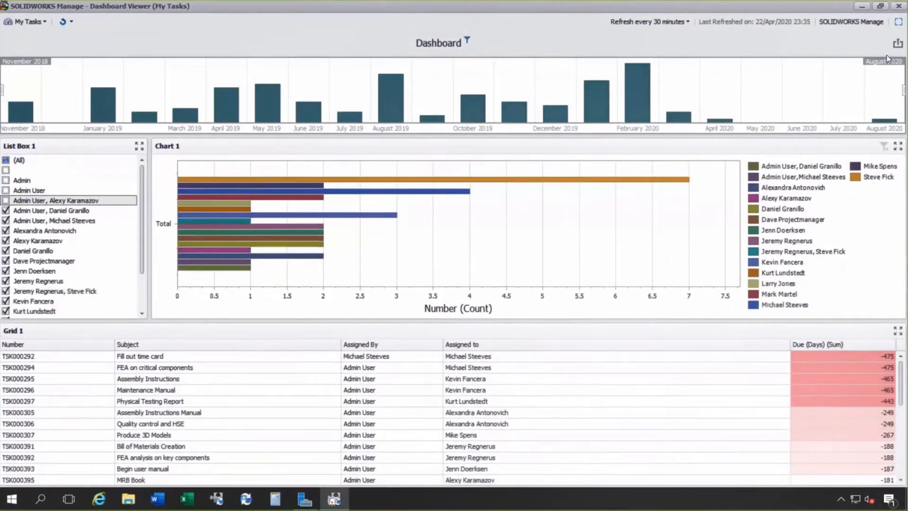
click(898, 25)
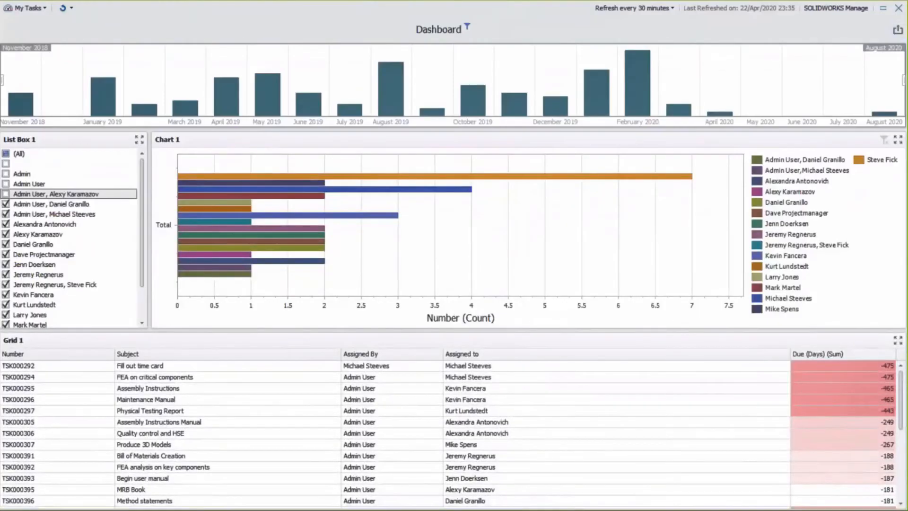
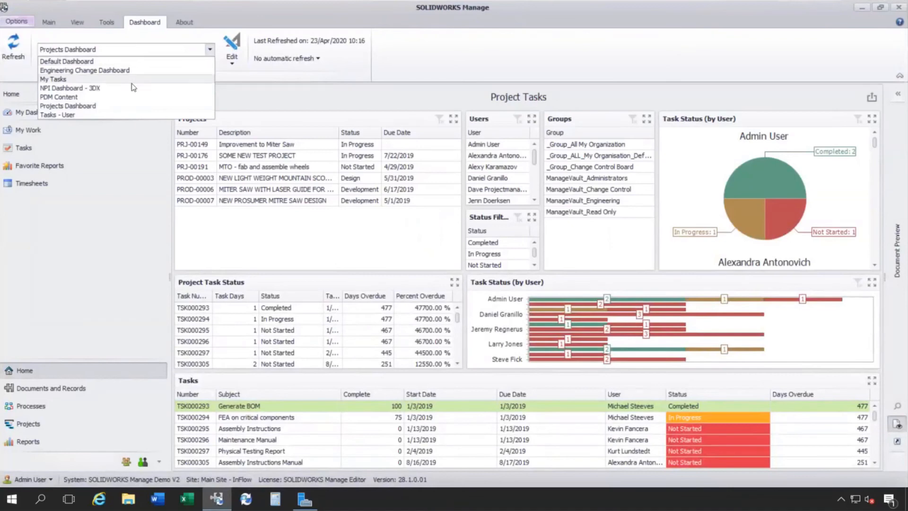
Switch to the NPI Dashboard - 3DX dashboard and open it for editing in a maximized Dashboard Configurator.
click(127, 87)
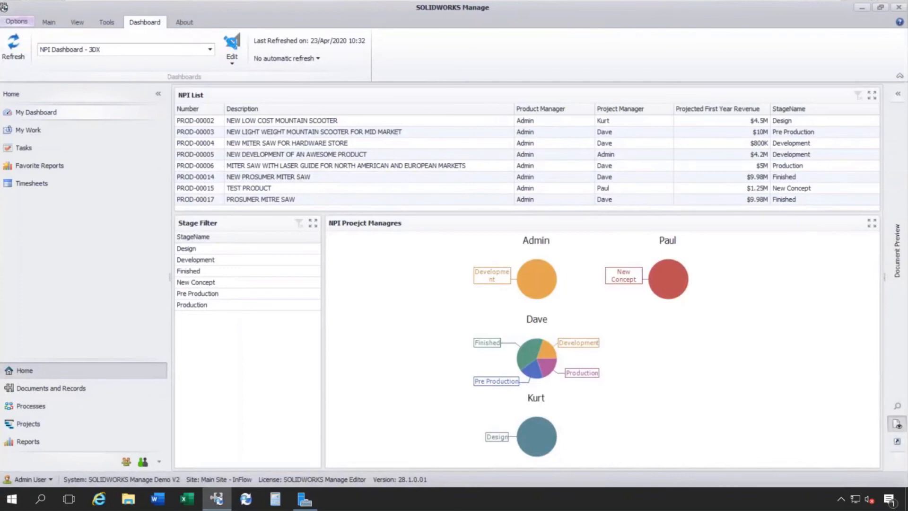
click(232, 47)
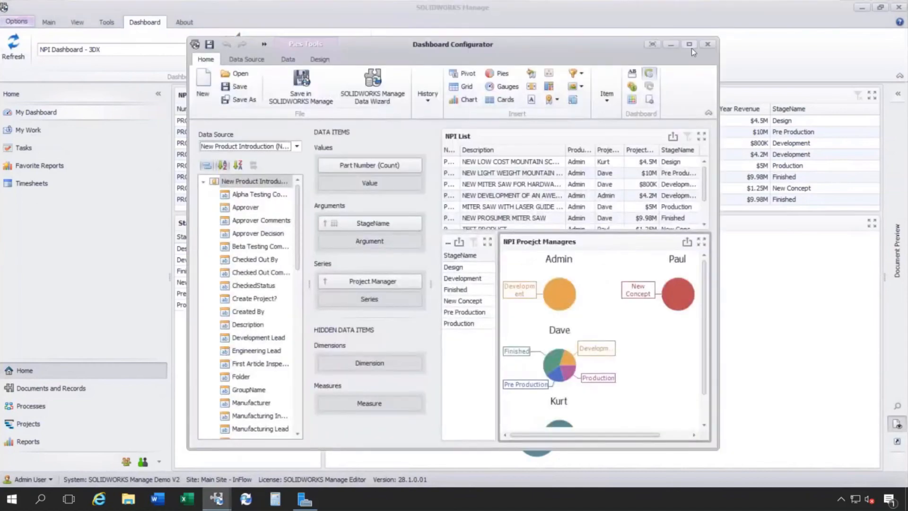
click(692, 47)
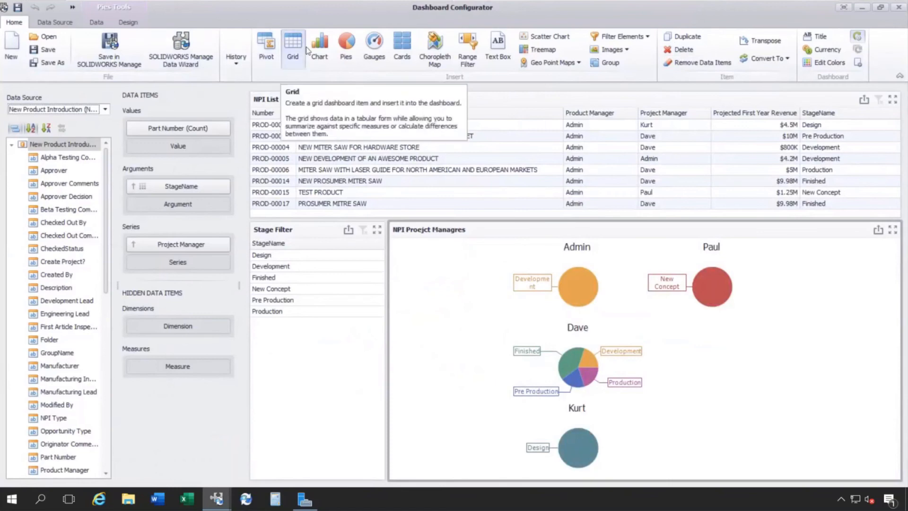
click(436, 248)
key(ctrl)
key(ctrl)
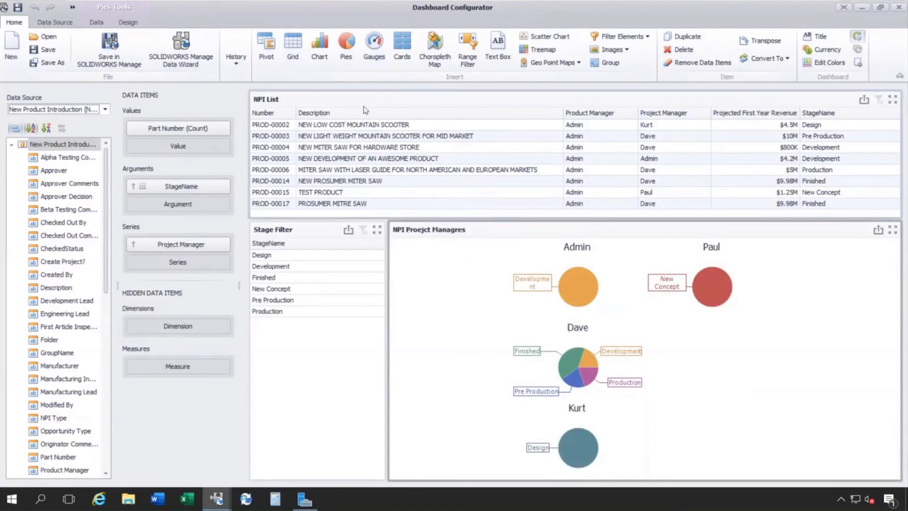
key(ctrl)
key(ctrl)
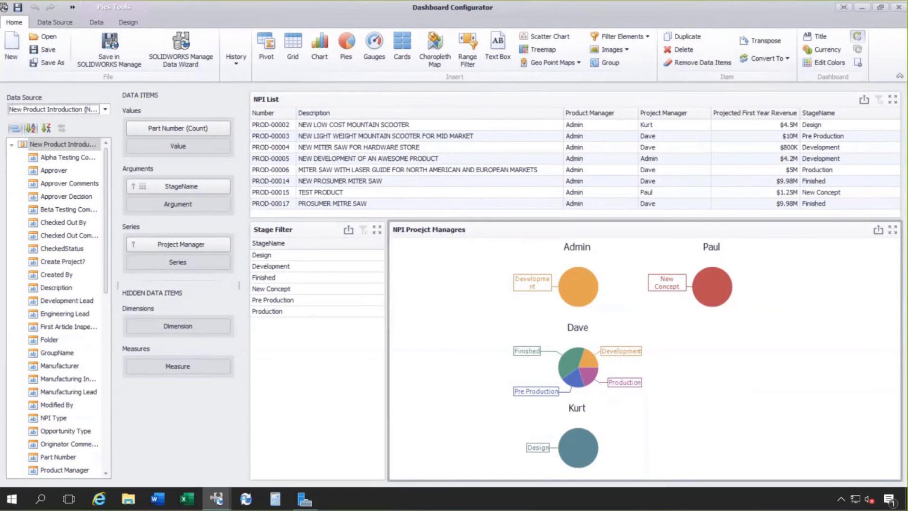
Correct the name of the misspelled project managers pie item to "NPI Project Managers".
right_click(436, 232)
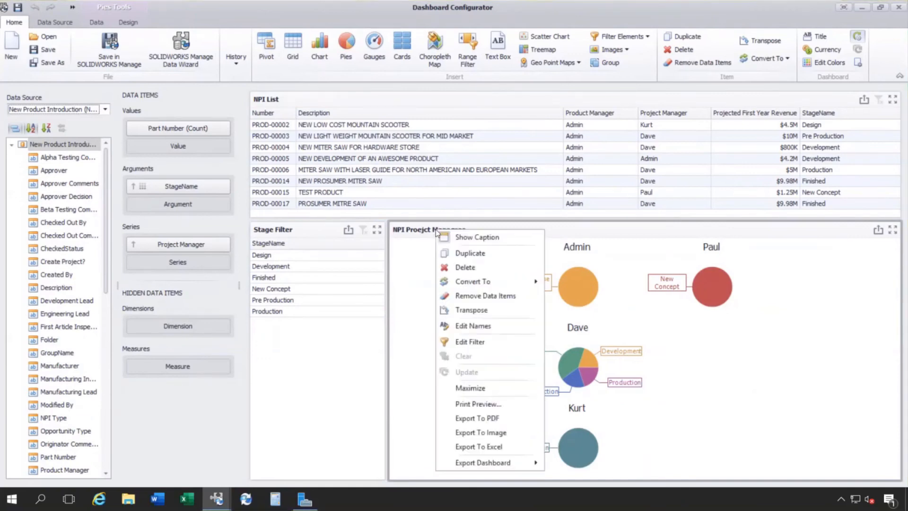
click(484, 326)
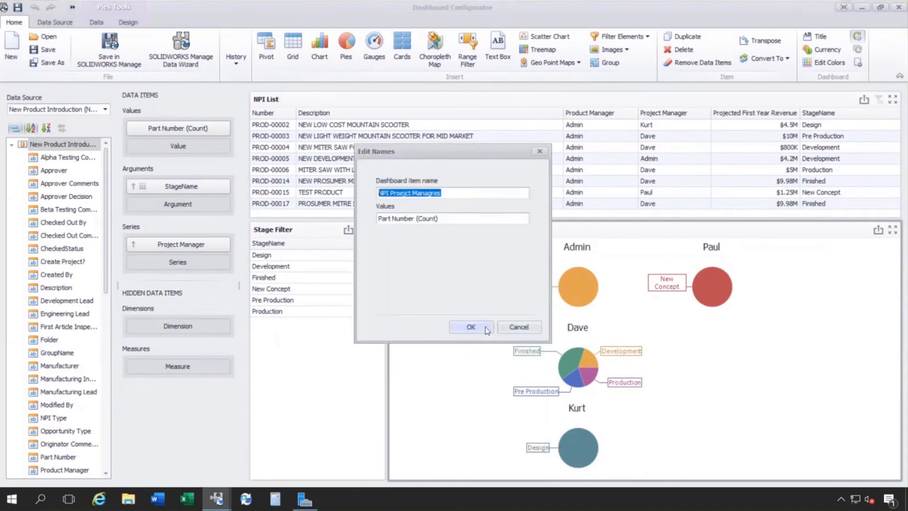
text(NP)
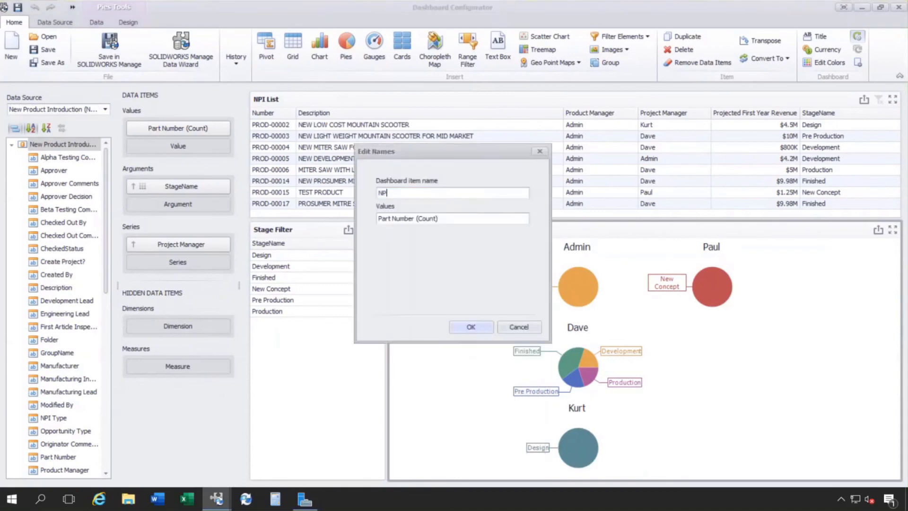
text(I Project Managers)
click(484, 325)
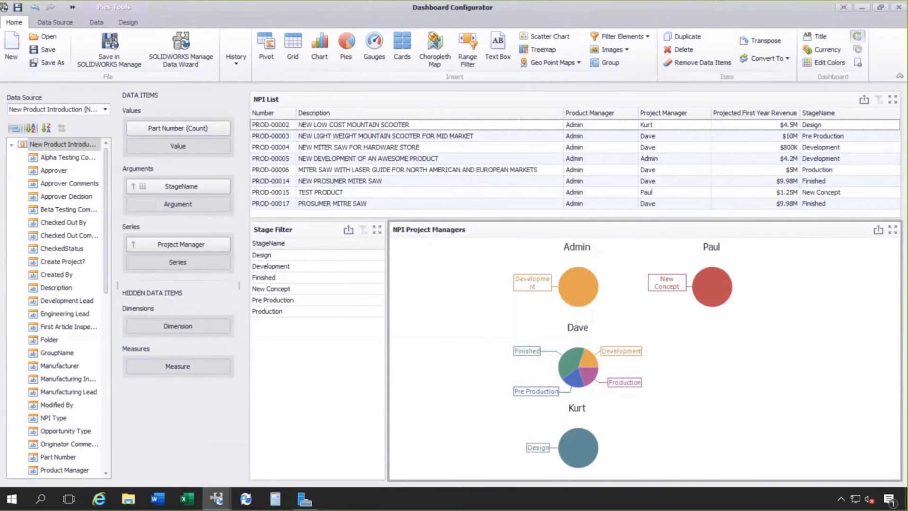
Insert a chart with Projected First Year Revenue as its value and Part Number as its argument.
click(325, 53)
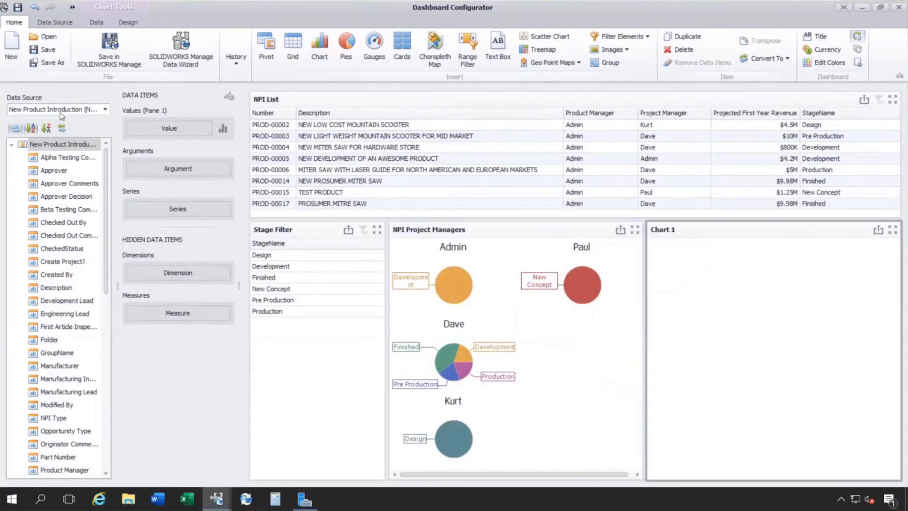
scroll(106, 206, down, 1)
mouse_move(106, 206)
mouse_down()
mouse_move(104, 366)
mouse_move(220, 112)
mouse_move(191, 127)
mouse_up()
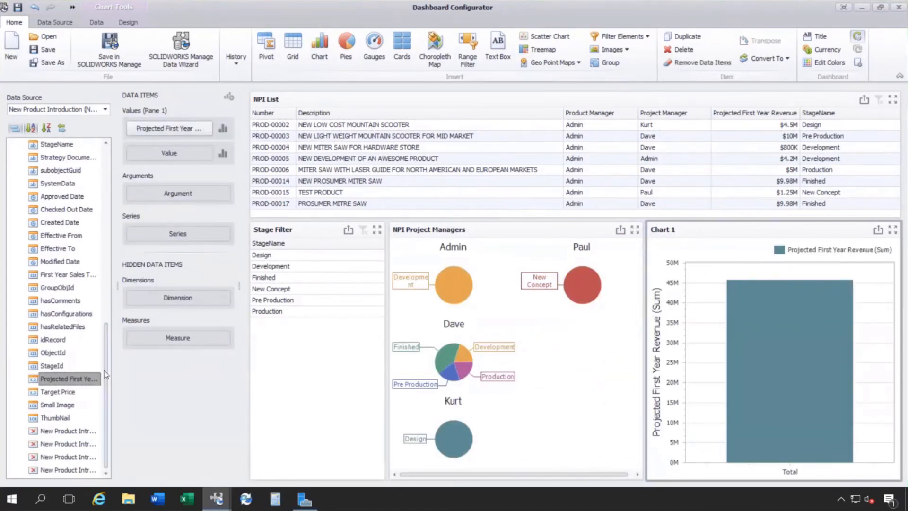
drag(106, 371, 88, 286)
drag(64, 235, 177, 198)
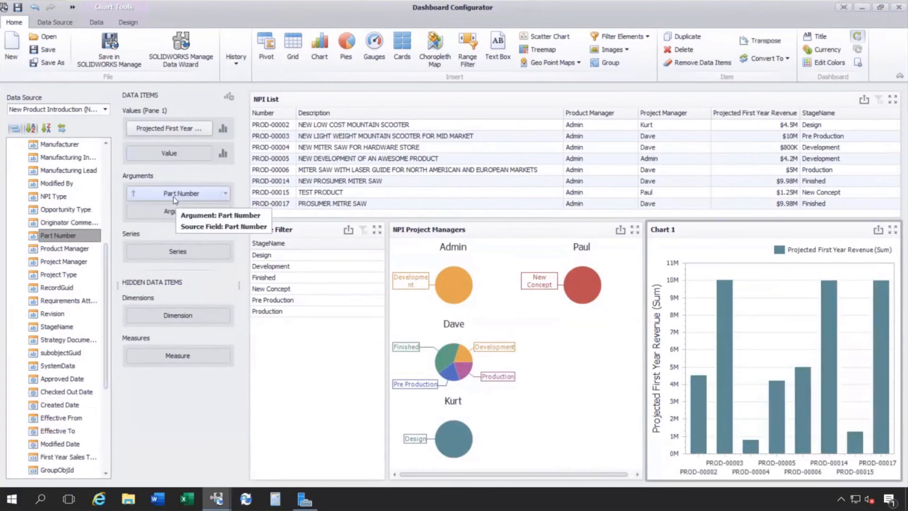
right_click(189, 129)
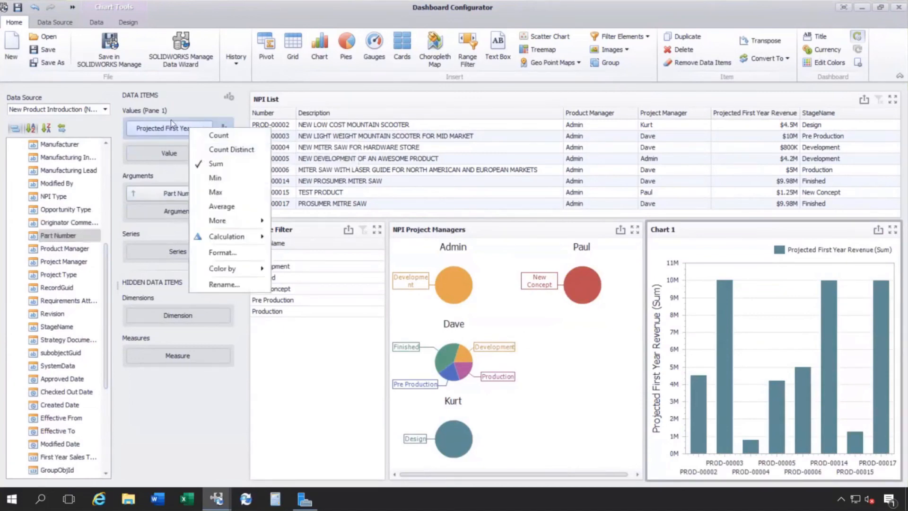
click(191, 110)
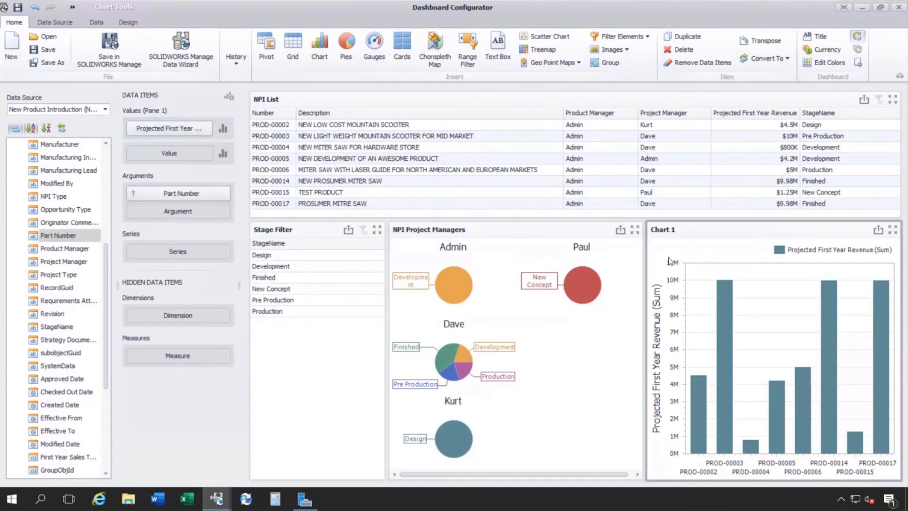
Rename the new revenue chart as "Projected 1st Year Revenue".
right_click(690, 245)
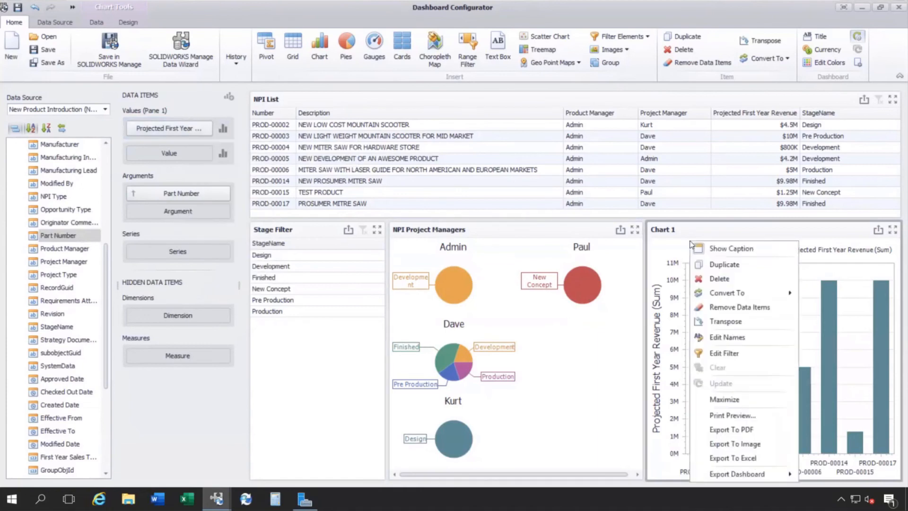
click(719, 338)
text(Projected )
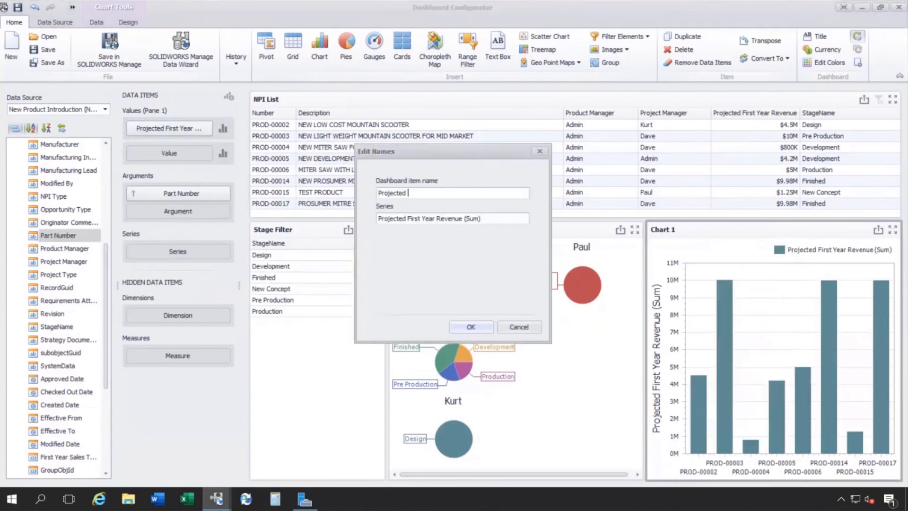
text(1st Year Reveun)
key(BackSpace)
key(BackSpace)
text(nue)
click(462, 328)
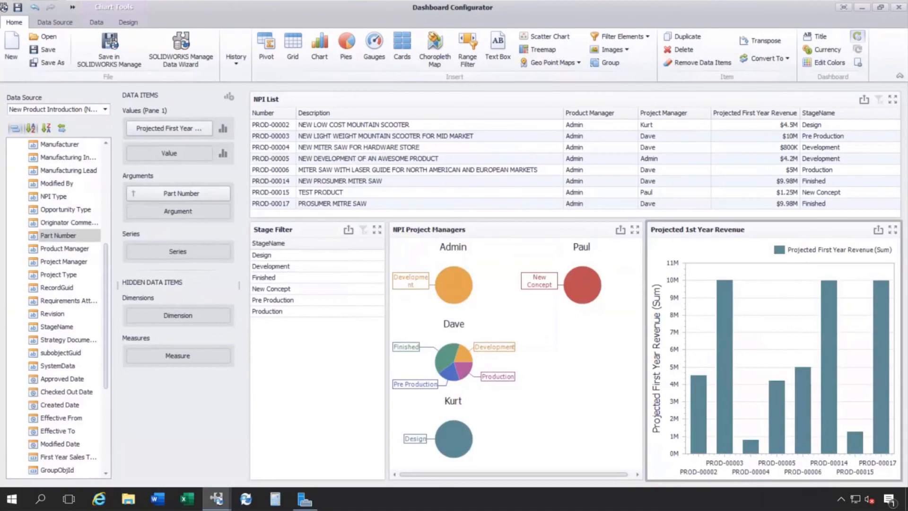
Rotate the Projected 1st Year Revenue chart to horizontal bars and hide its legend.
click(129, 24)
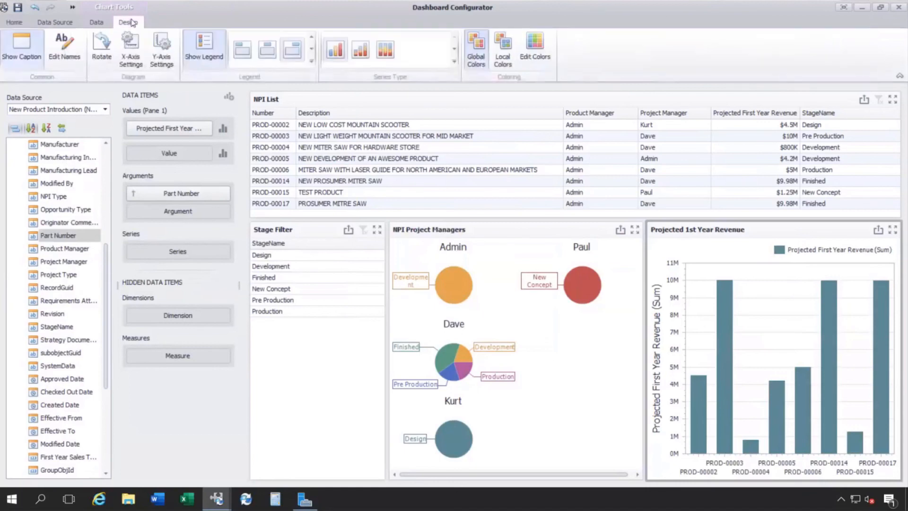
click(105, 44)
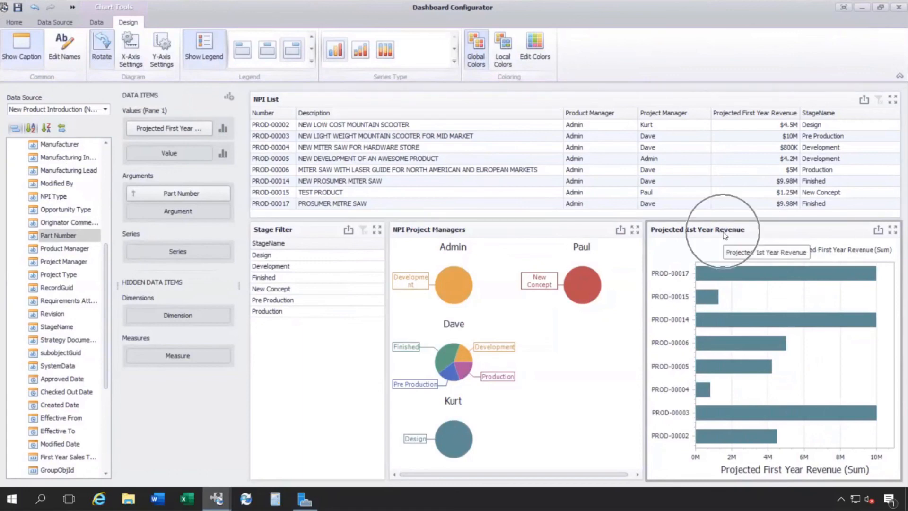
click(214, 42)
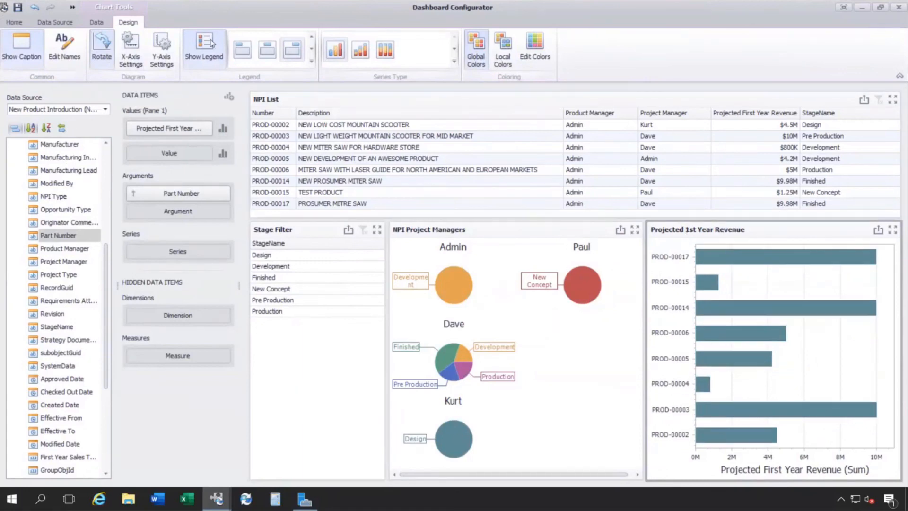
click(244, 51)
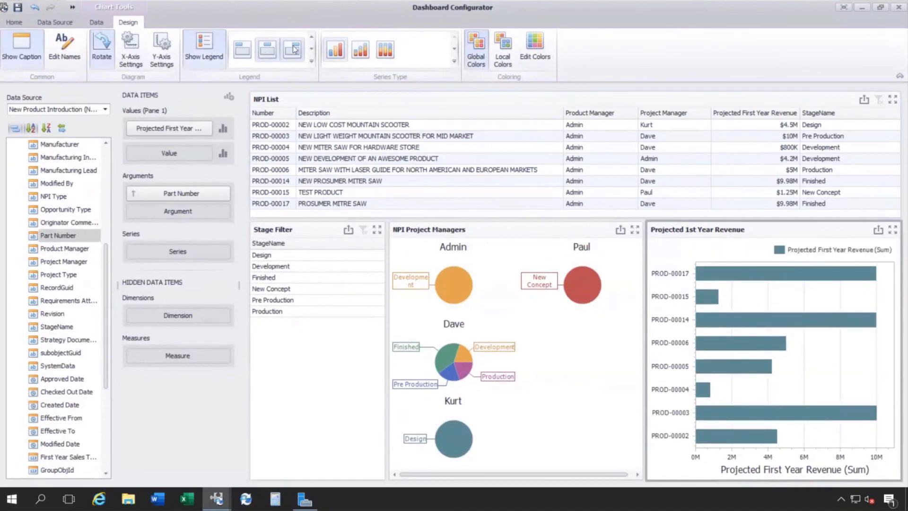
click(241, 52)
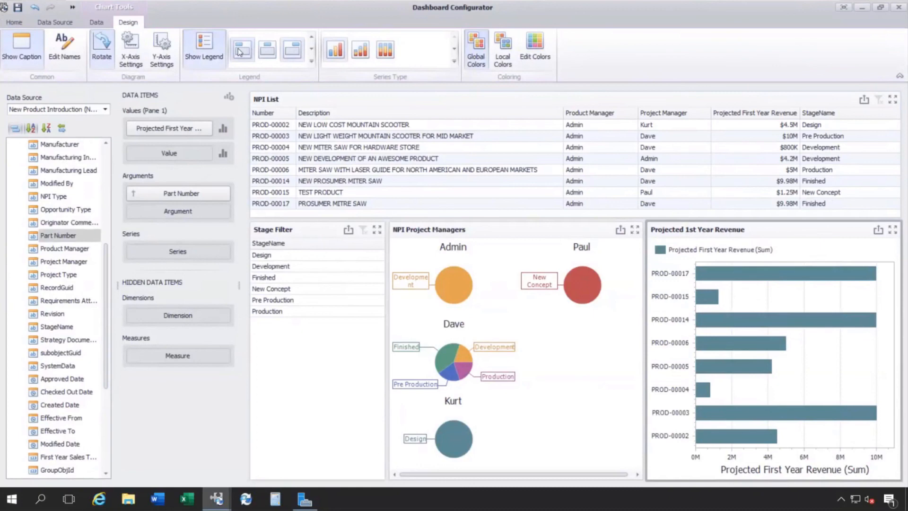
click(208, 48)
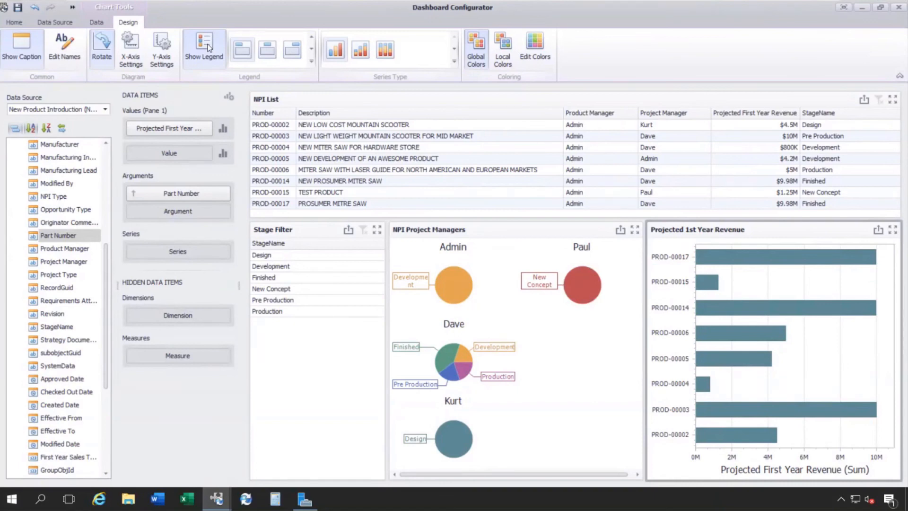
Save the edited dashboard in SOLIDWORKS Manage and close the Dashboard Configurator.
click(21, 26)
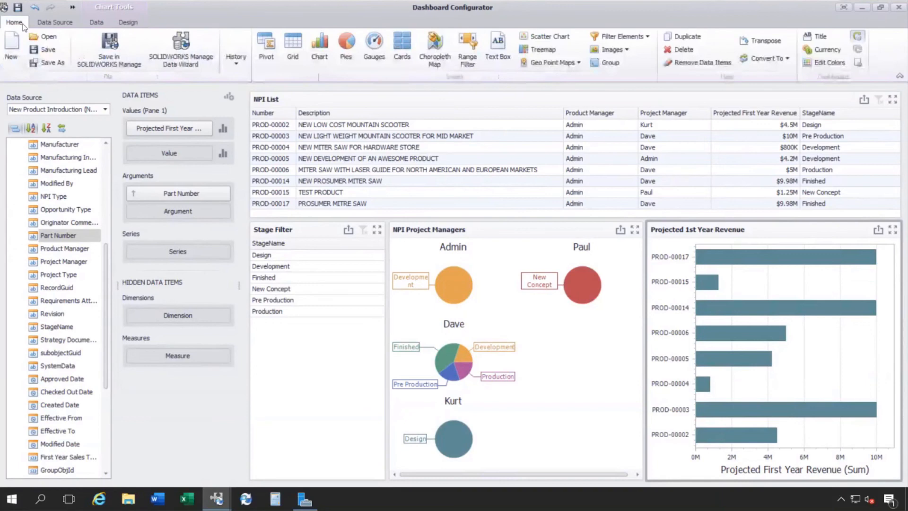
click(103, 49)
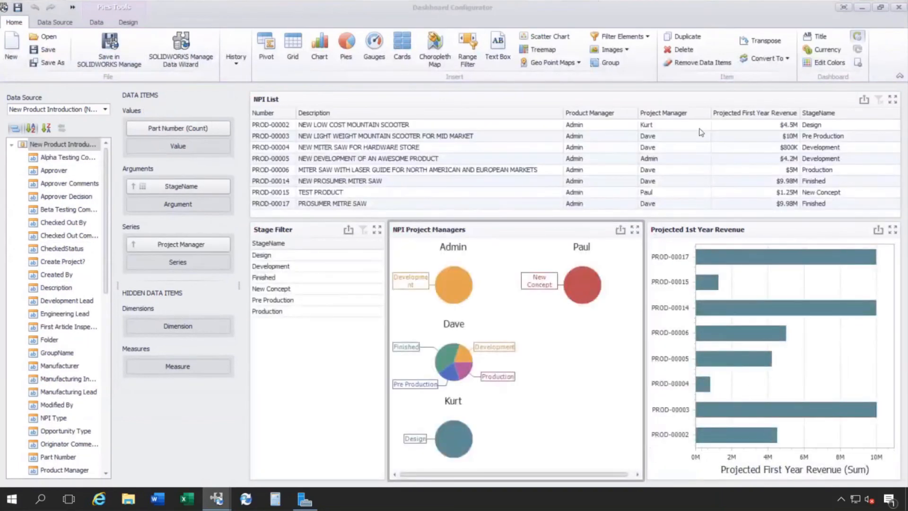
click(898, 7)
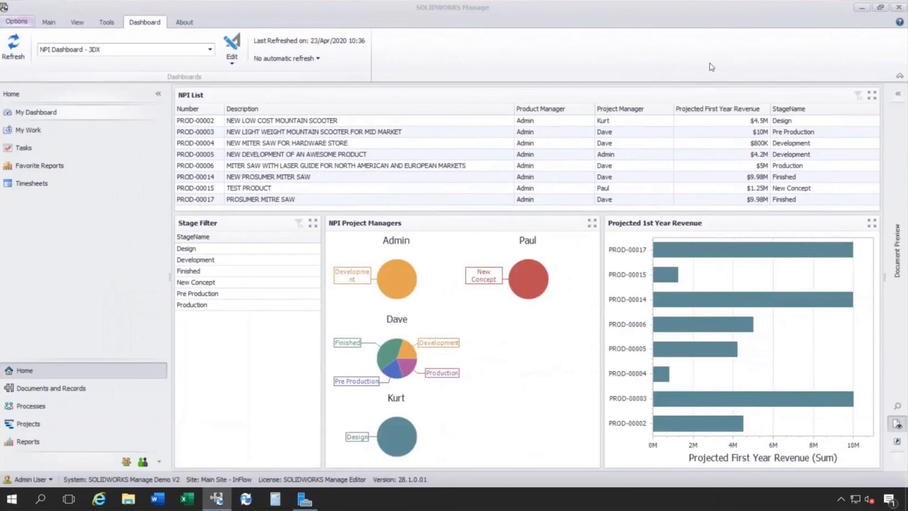
Restore the SOLIDWORKS Manage window to a smaller size and minimize it to reach the desktop.
click(880, 8)
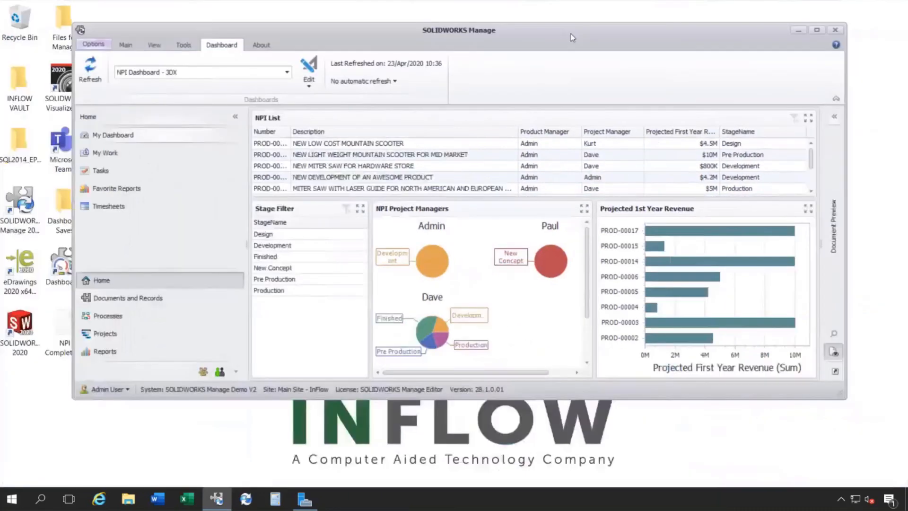
drag(453, 32, 587, 74)
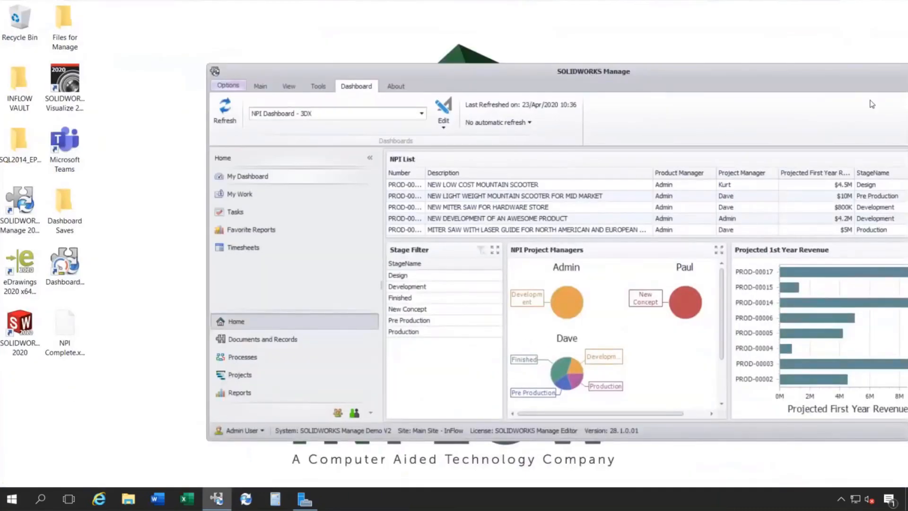
drag(846, 66, 731, 86)
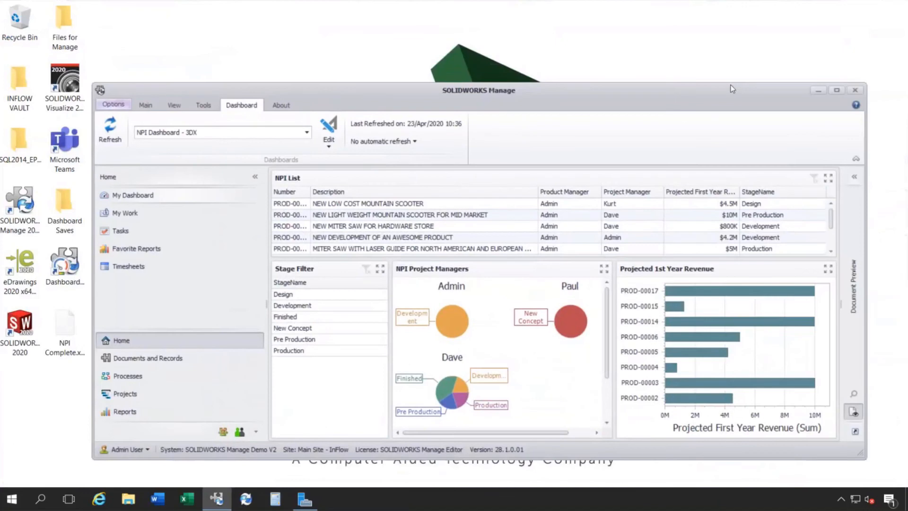
click(819, 91)
Launch Dashboardviewer.exe from the desktop and log in with the prefilled credentials.
click(71, 266)
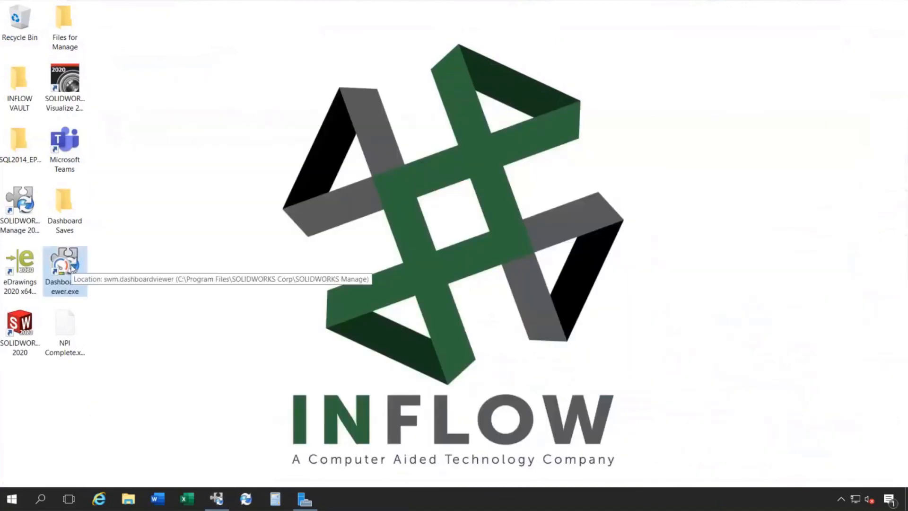
double_click(71, 267)
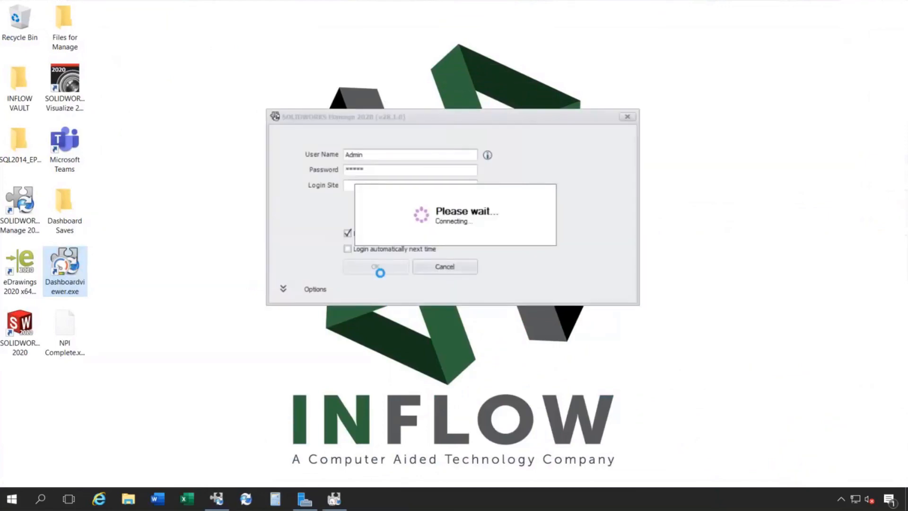
click(379, 267)
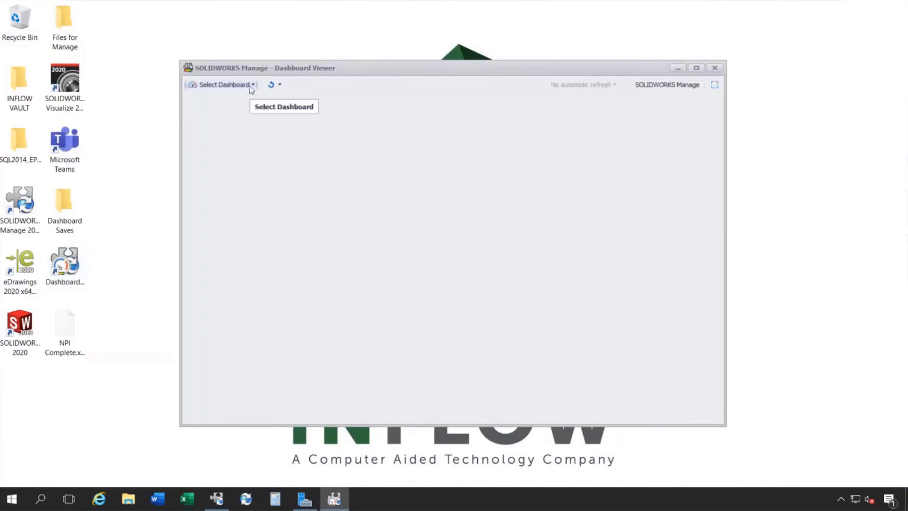
Load NPI Dashboard - 3DX in the Dashboard Viewer and display it in full screen.
click(249, 86)
click(242, 127)
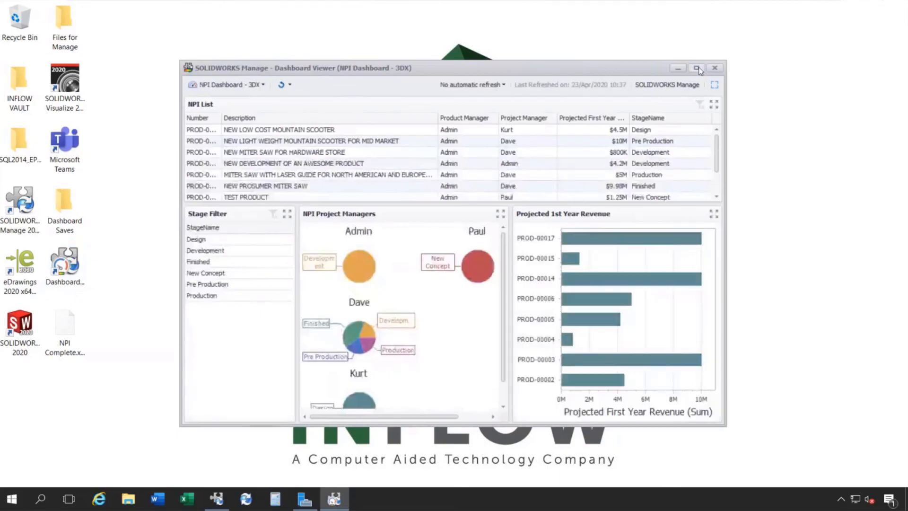
click(697, 69)
click(899, 23)
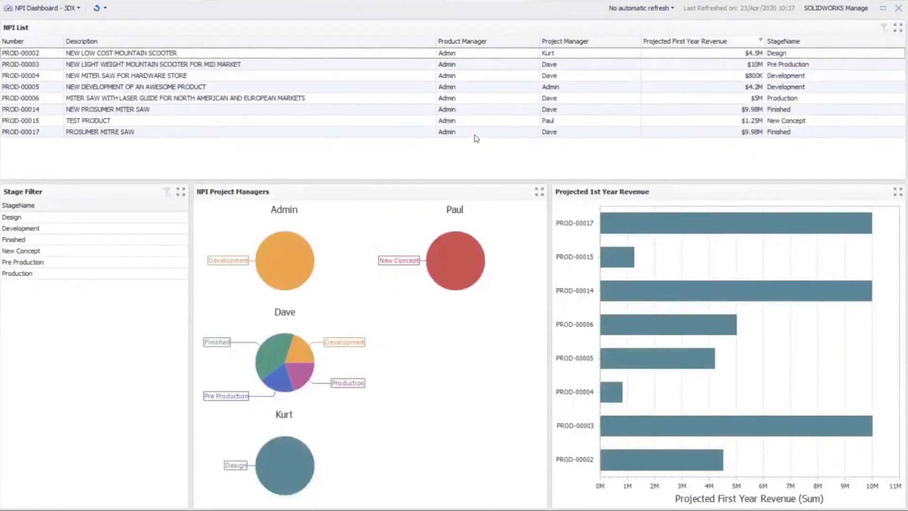
Widen the Projected 1st Year Revenue chart by narrowing NPI Project Managers, and close the Dashboard Viewer.
drag(549, 214, 488, 231)
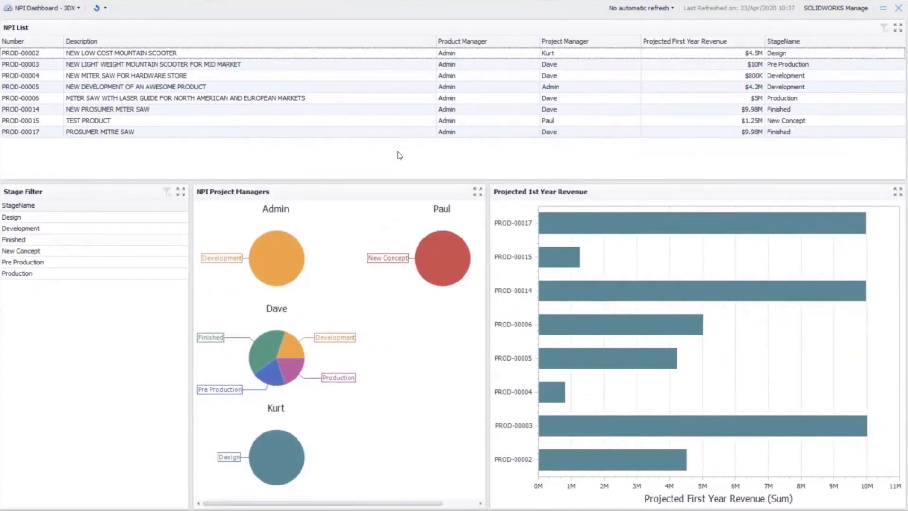
click(898, 8)
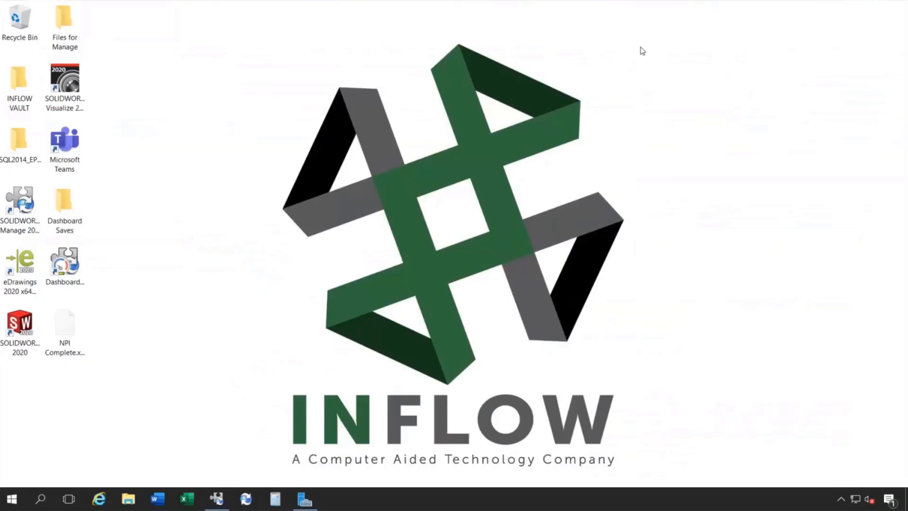